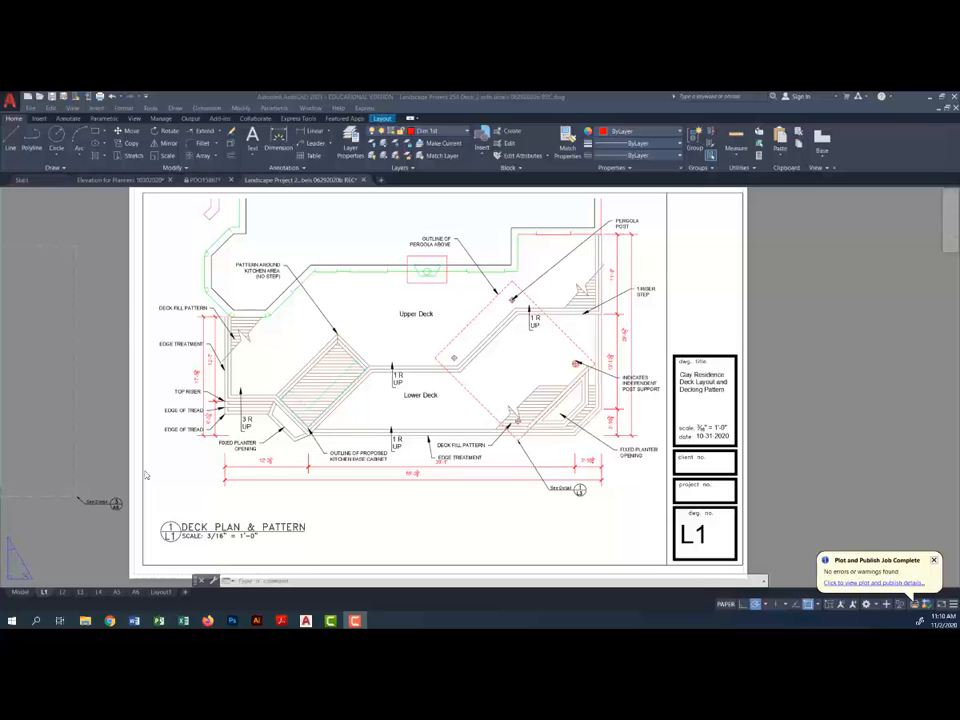
Check the L2 deck framing layout and switch to model space
{"action": "mouse_move", "coordinate": [62, 594]}
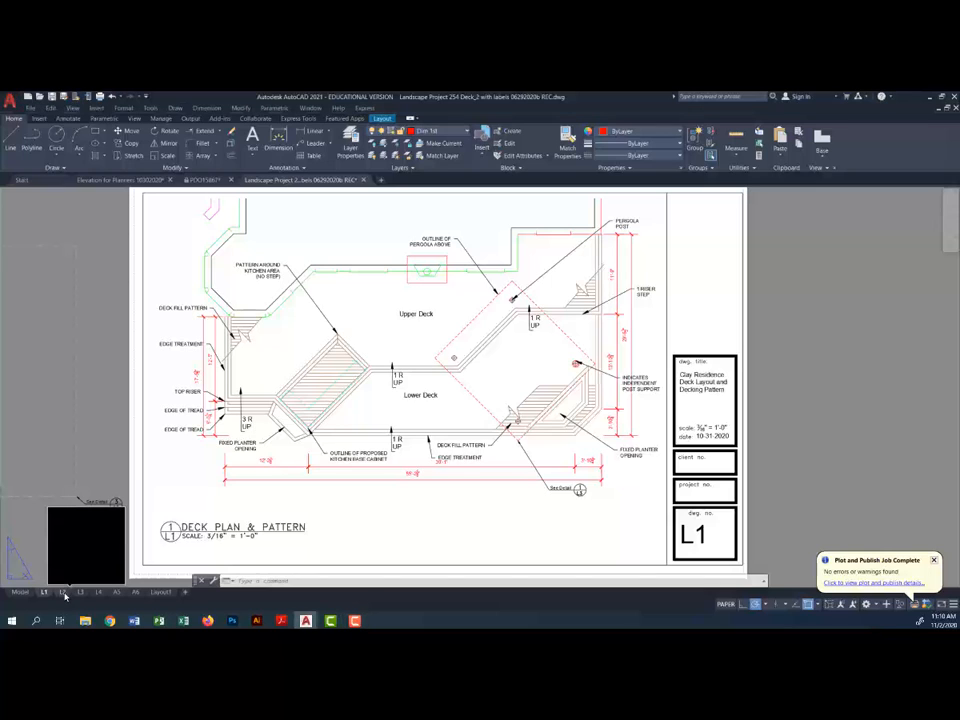
{"action": "left_click", "coordinate": [62, 592]}
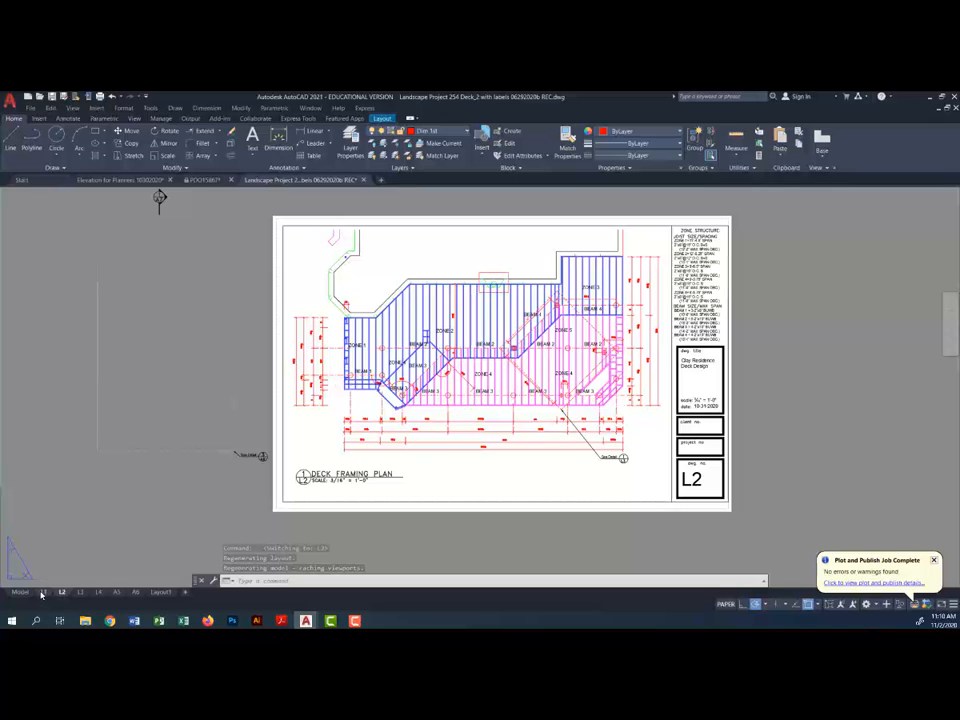
{"action": "left_click", "coordinate": [43, 592]}
{"action": "left_click", "coordinate": [20, 592]}
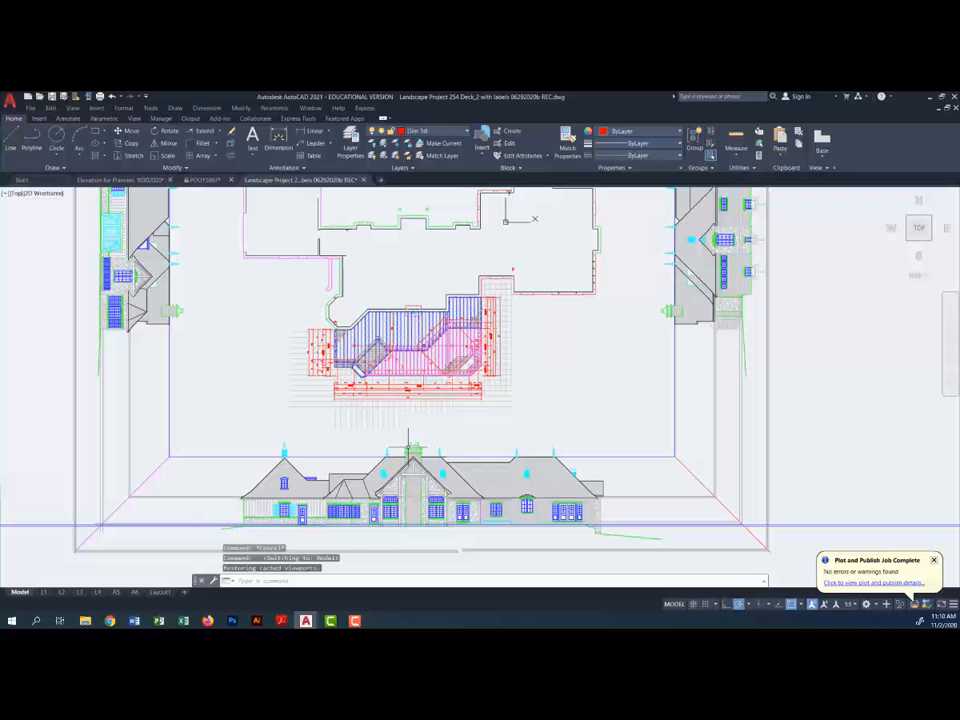
Turn off the Design Grid layer covering the deck plan
{"action": "scroll", "coordinate": [375, 358], "scroll_direction": "up", "scroll_amount": 4}
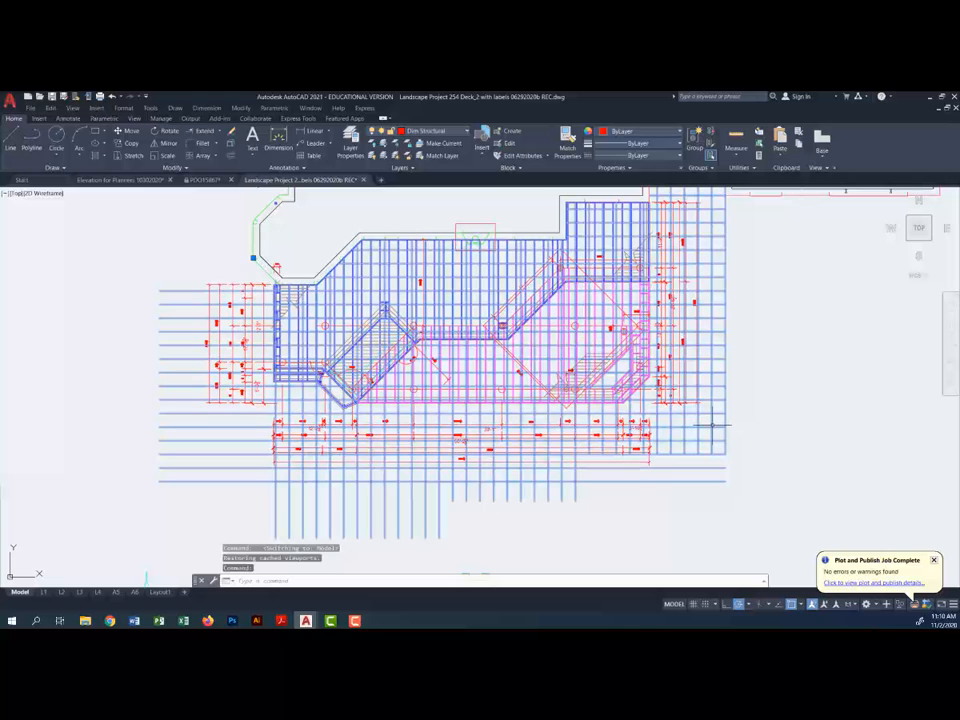
{"action": "key", "text": "Escape"}
{"action": "left_click", "coordinate": [721, 250]}
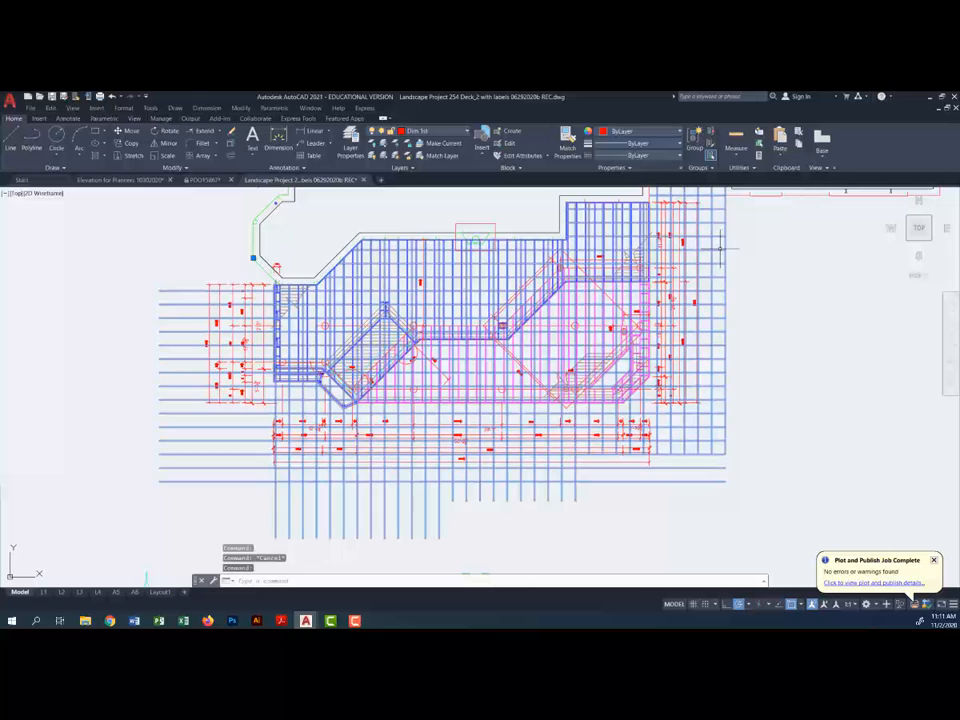
{"action": "left_click", "coordinate": [469, 133]}
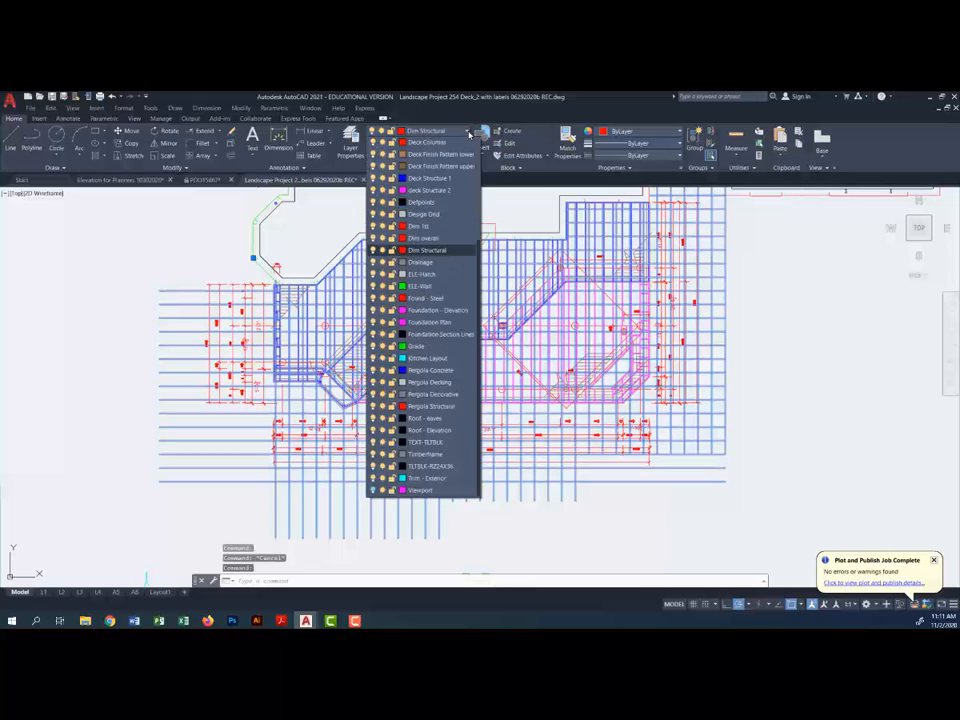
{"action": "left_click", "coordinate": [373, 190]}
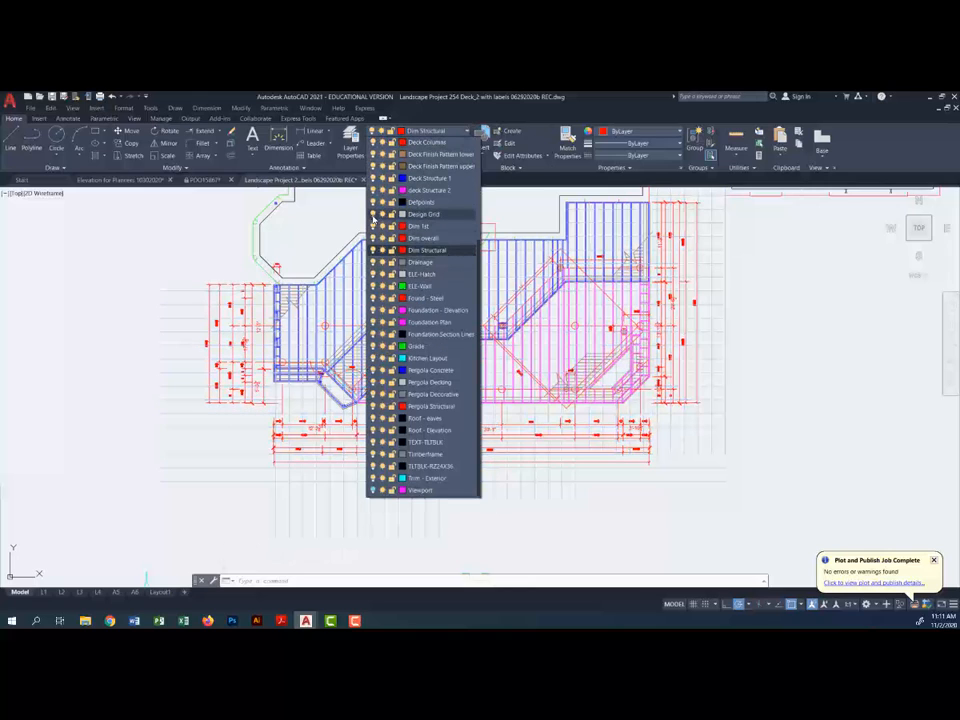
{"action": "left_click", "coordinate": [373, 213]}
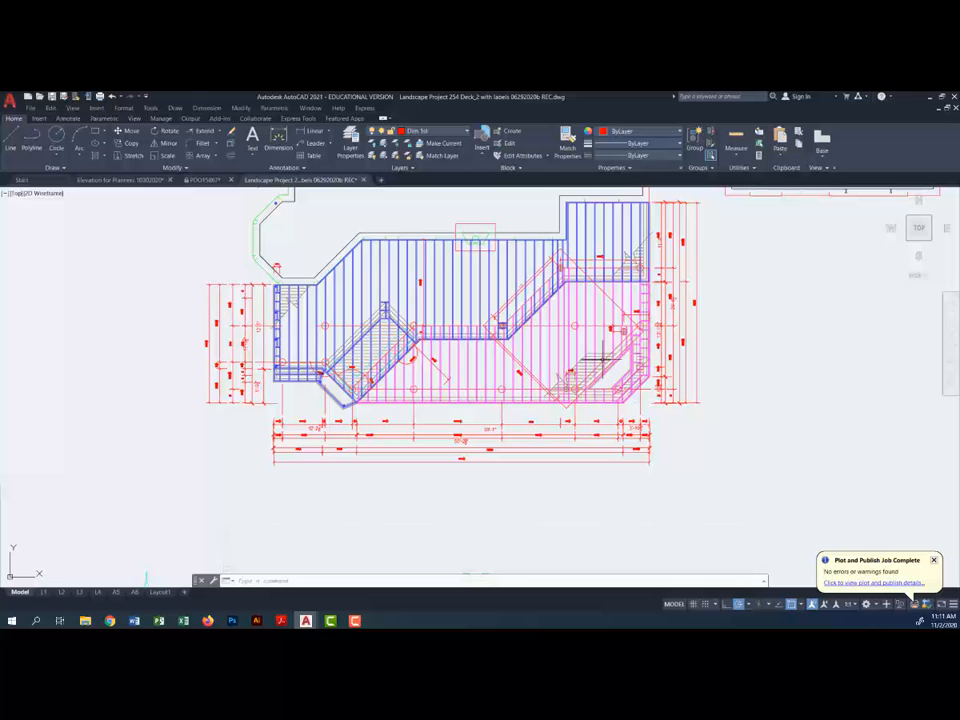
Examine the pergola posts and how they sit against the upper and lower deck framing
{"action": "scroll", "coordinate": [562, 267], "scroll_direction": "up", "scroll_amount": 5}
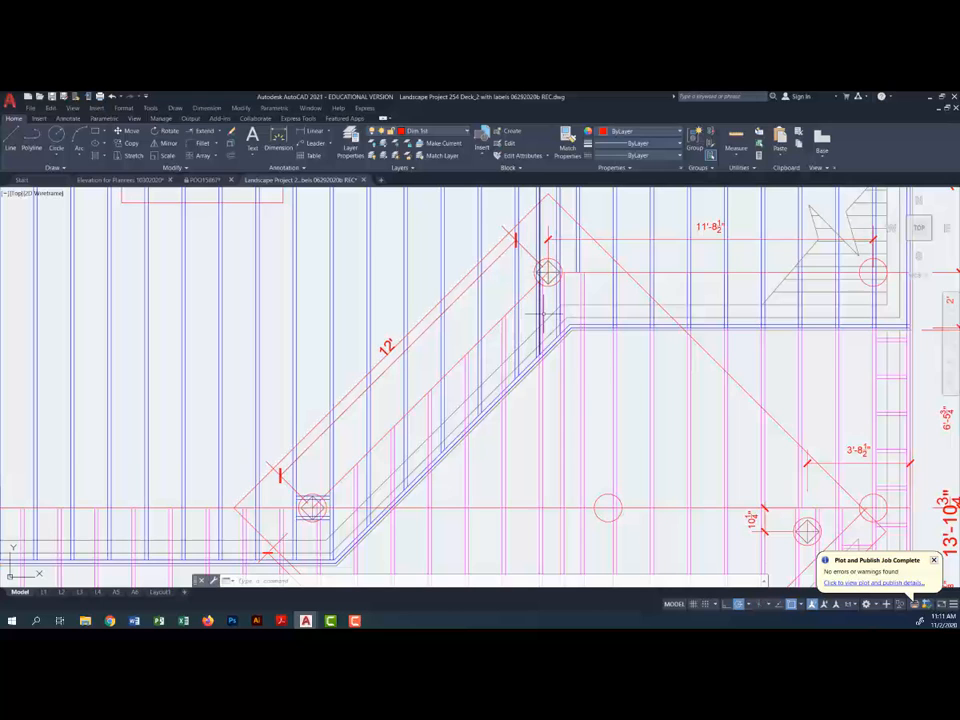
{"action": "scroll", "coordinate": [542, 298], "scroll_direction": "down", "scroll_amount": 2}
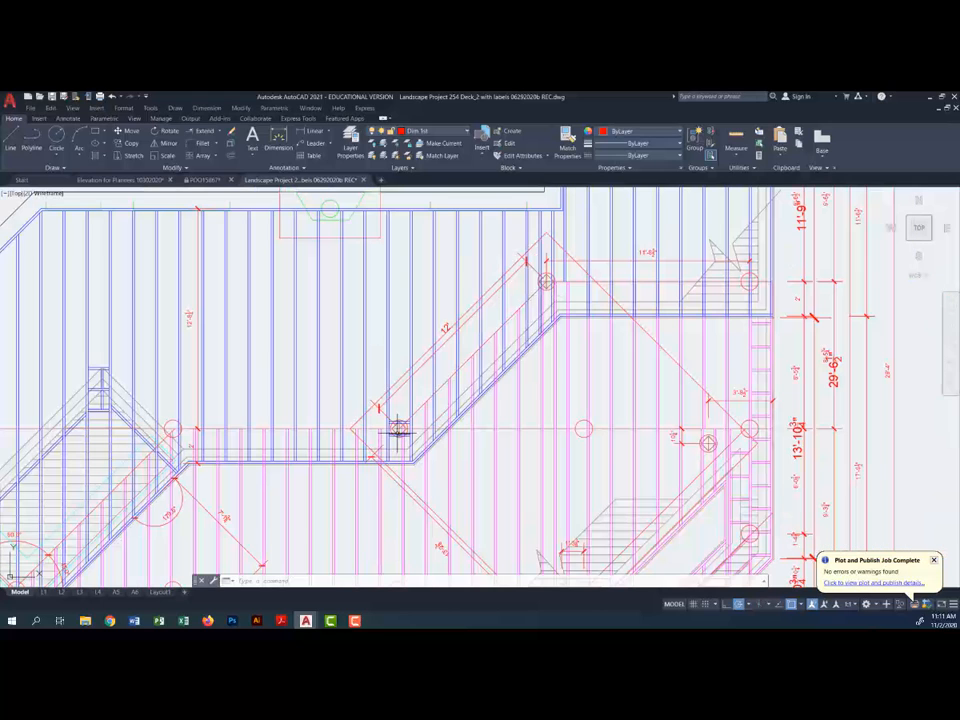
{"action": "scroll", "coordinate": [398, 427], "scroll_direction": "up", "scroll_amount": 2}
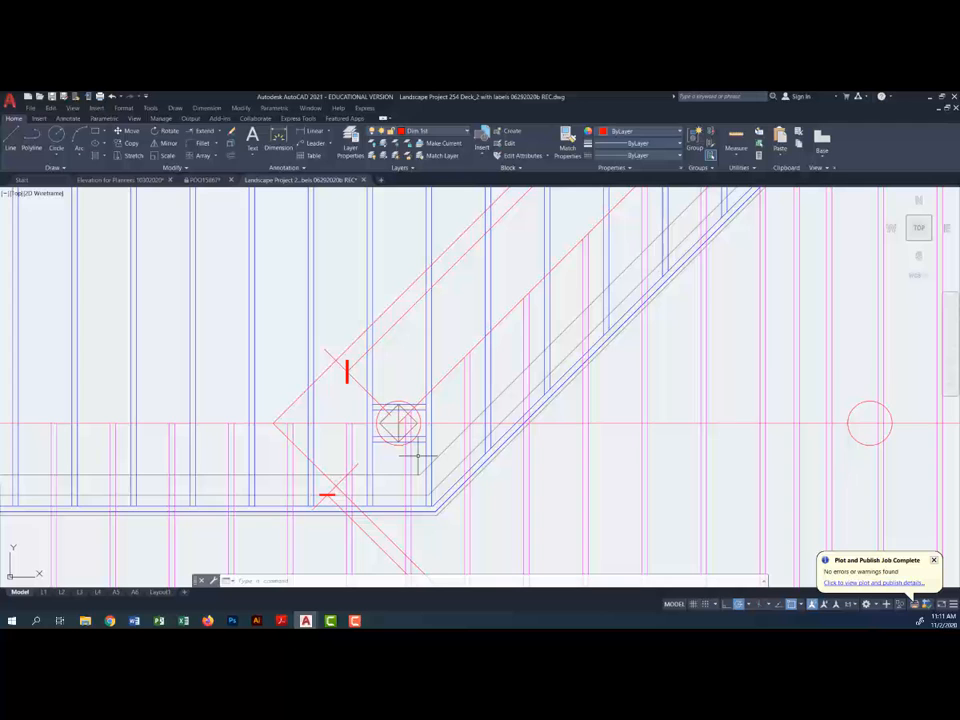
{"action": "scroll", "coordinate": [415, 428], "scroll_direction": "down", "scroll_amount": 2}
{"action": "middle_click_drag", "start_coordinate": [549, 524], "coordinate": [495, 390]}
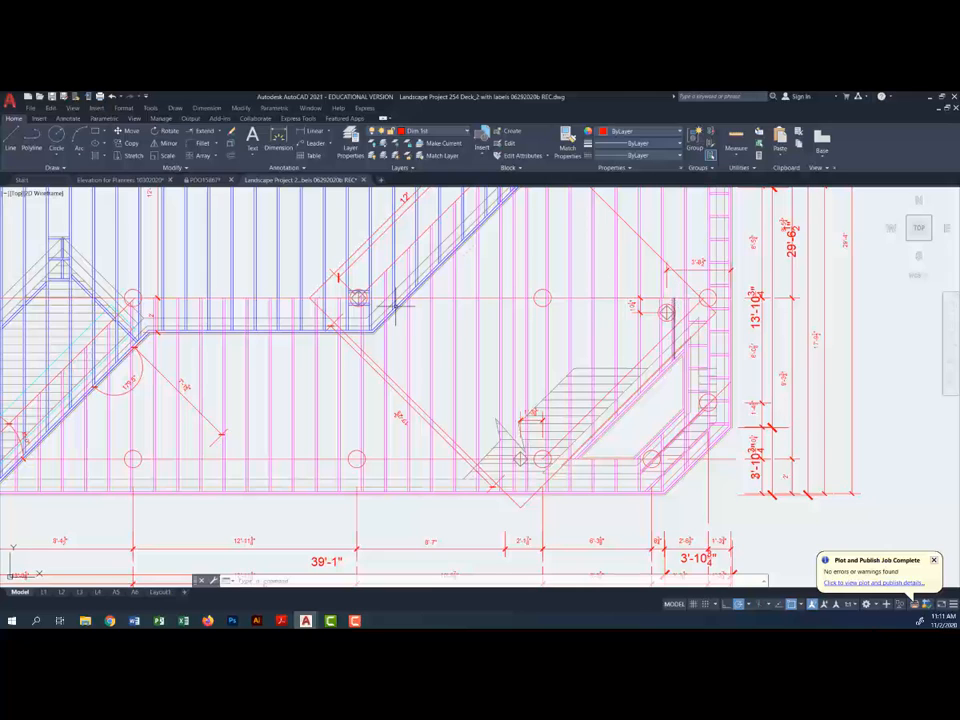
{"action": "scroll", "coordinate": [352, 290], "scroll_direction": "up", "scroll_amount": 5}
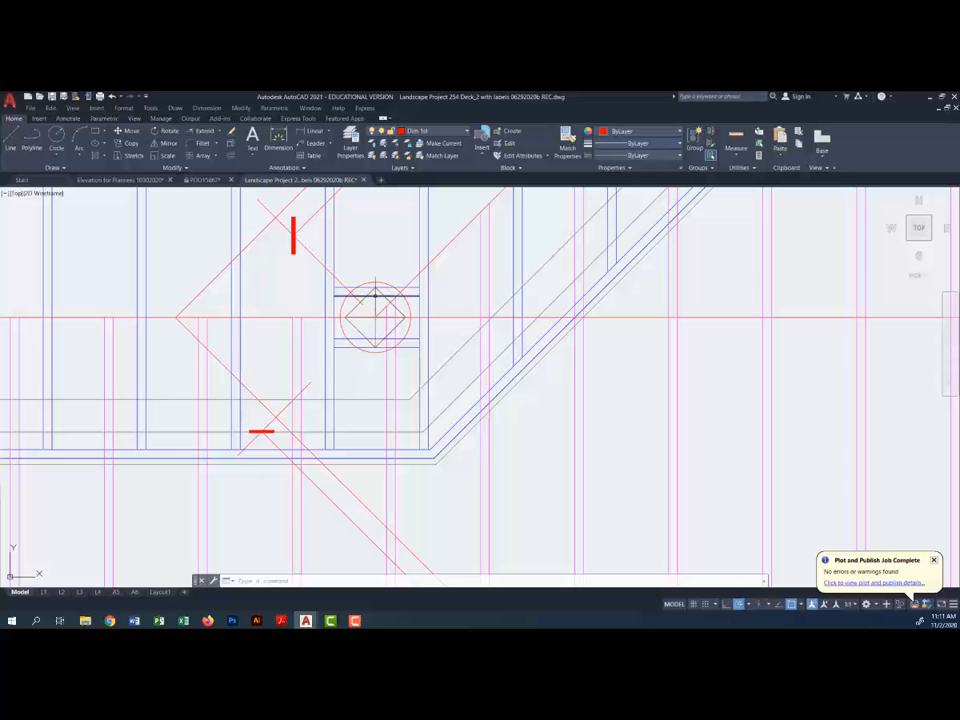
{"action": "scroll", "coordinate": [372, 294], "scroll_direction": "down", "scroll_amount": 5}
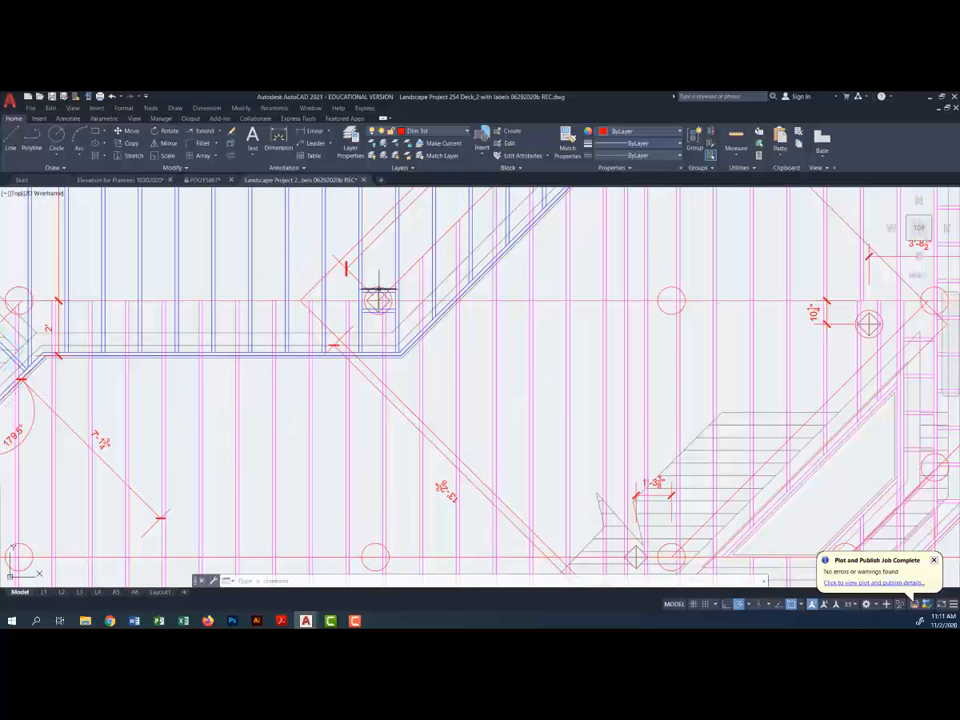
{"action": "middle_click_drag", "start_coordinate": [429, 311], "coordinate": [429, 364]}
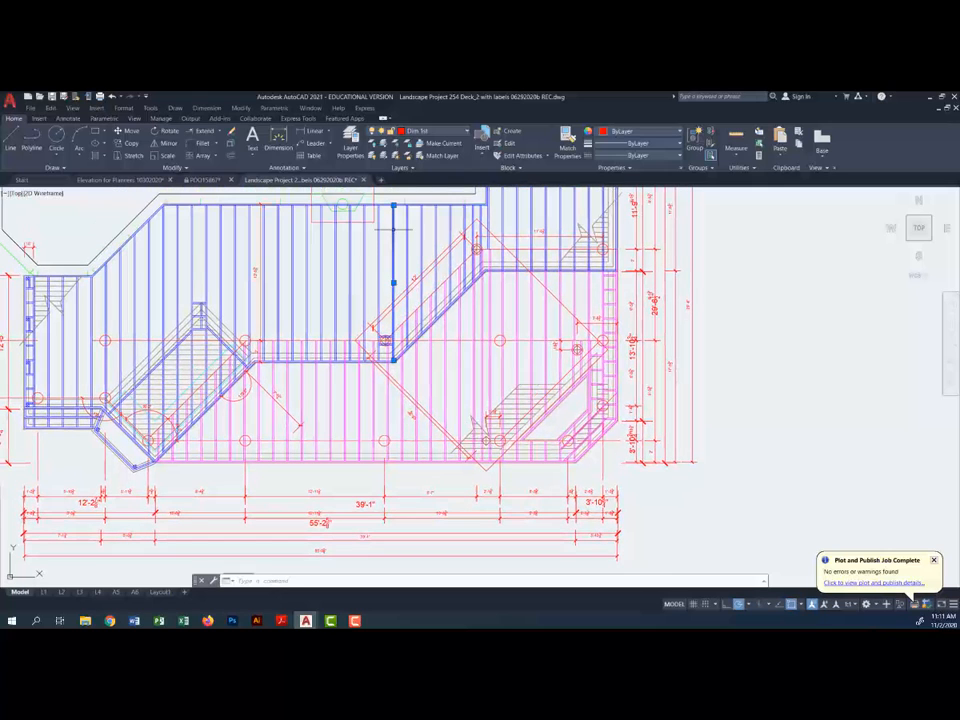
Turn off the Deck Structure 1 and deck Structure 2 framing layers
{"action": "left_click", "coordinate": [393, 279]}
{"action": "left_click", "coordinate": [438, 130]}
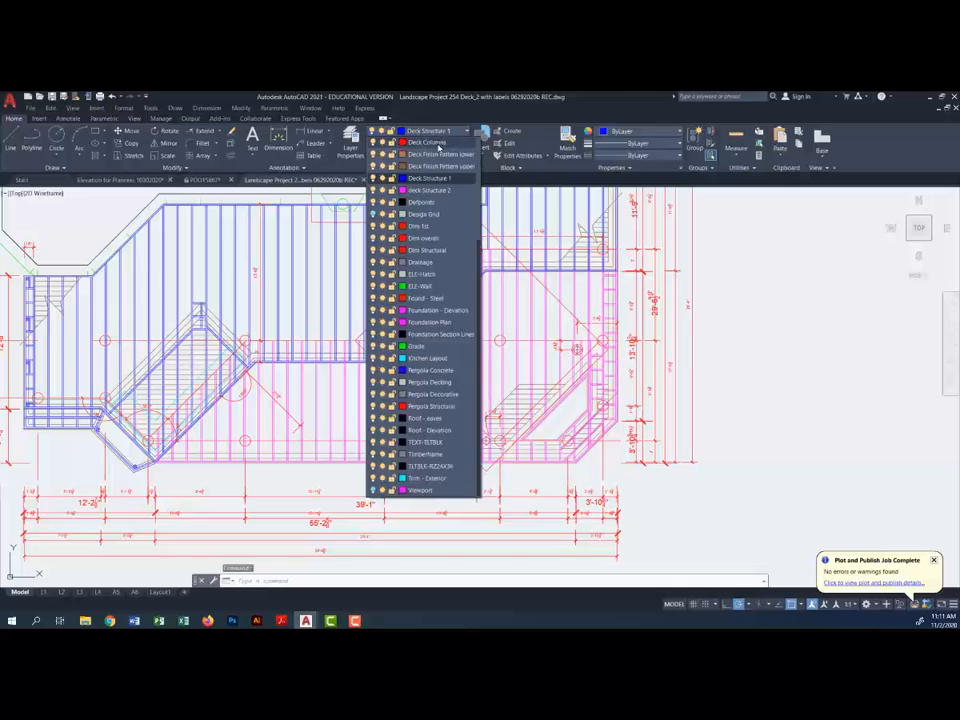
{"action": "left_click", "coordinate": [373, 178]}
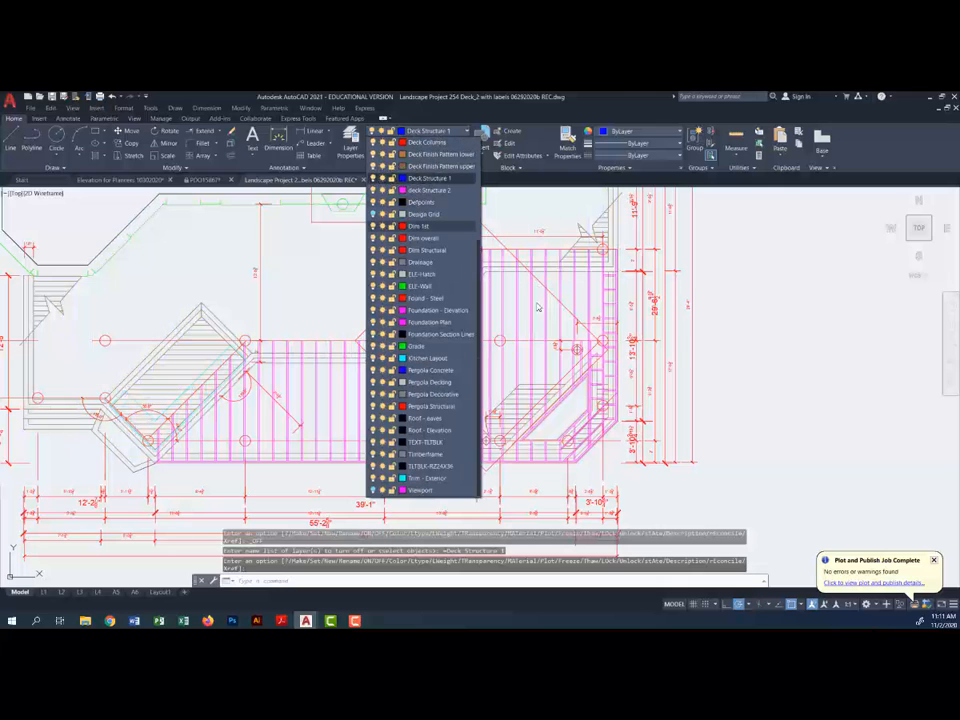
{"action": "left_click", "coordinate": [529, 296]}
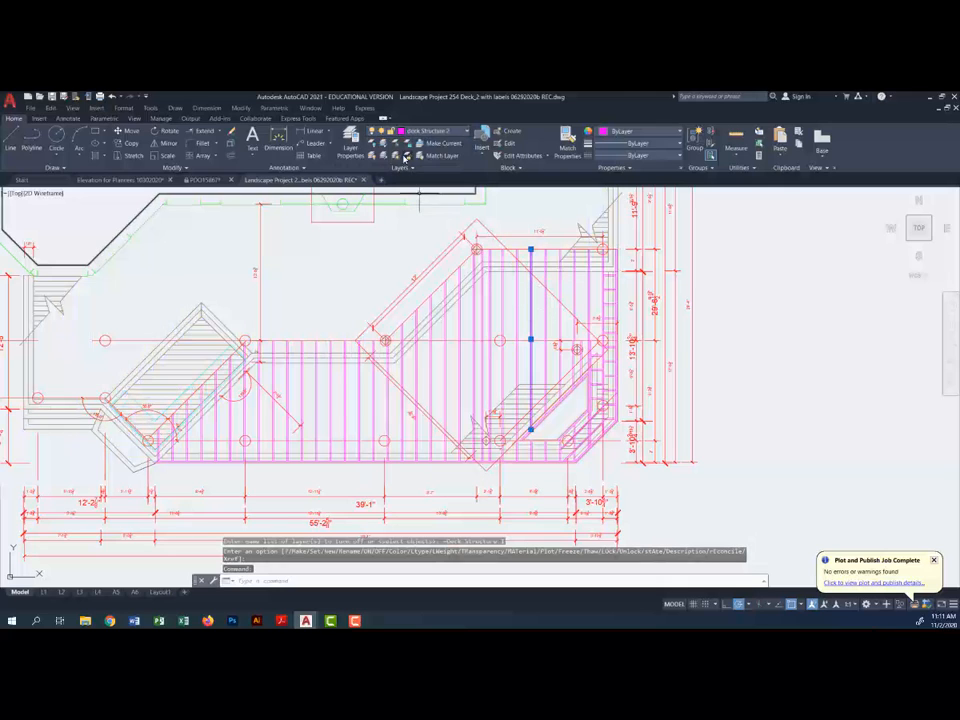
{"action": "left_click", "coordinate": [434, 132]}
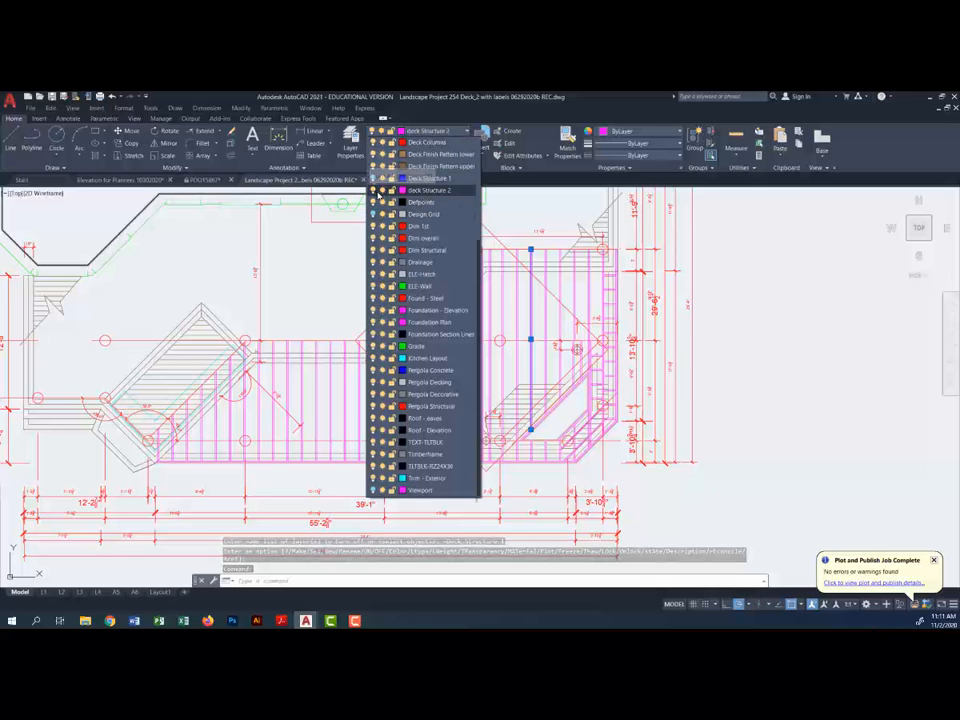
{"action": "left_click", "coordinate": [373, 190]}
{"action": "left_click", "coordinate": [532, 291]}
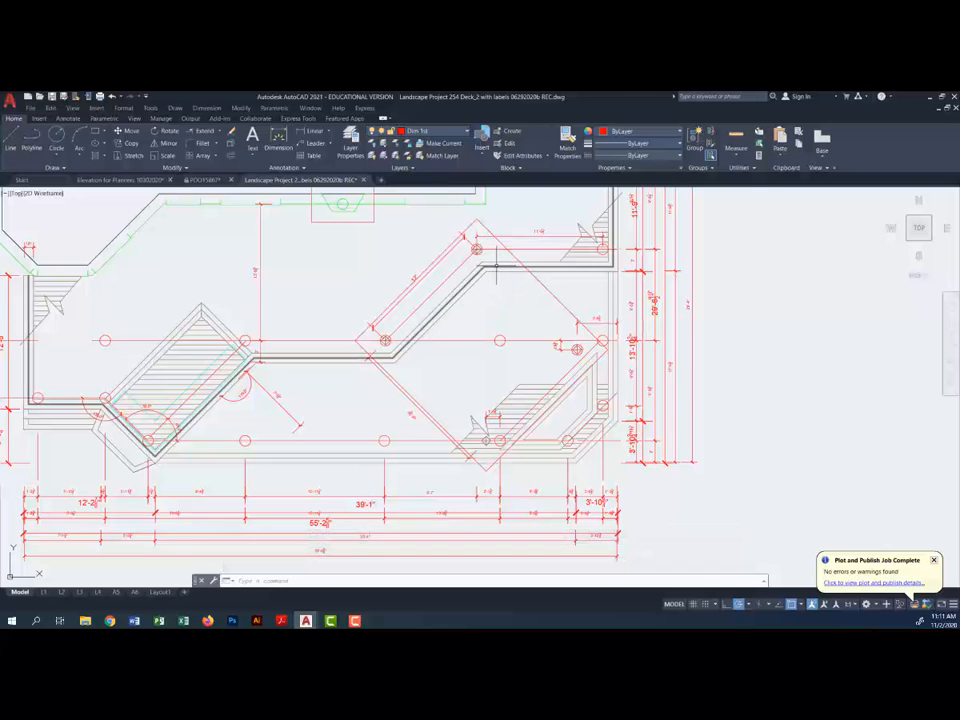
Turn off the Deck Finish Pattern upper and Deck Finish Pattern lower layers
{"action": "left_click", "coordinate": [496, 268]}
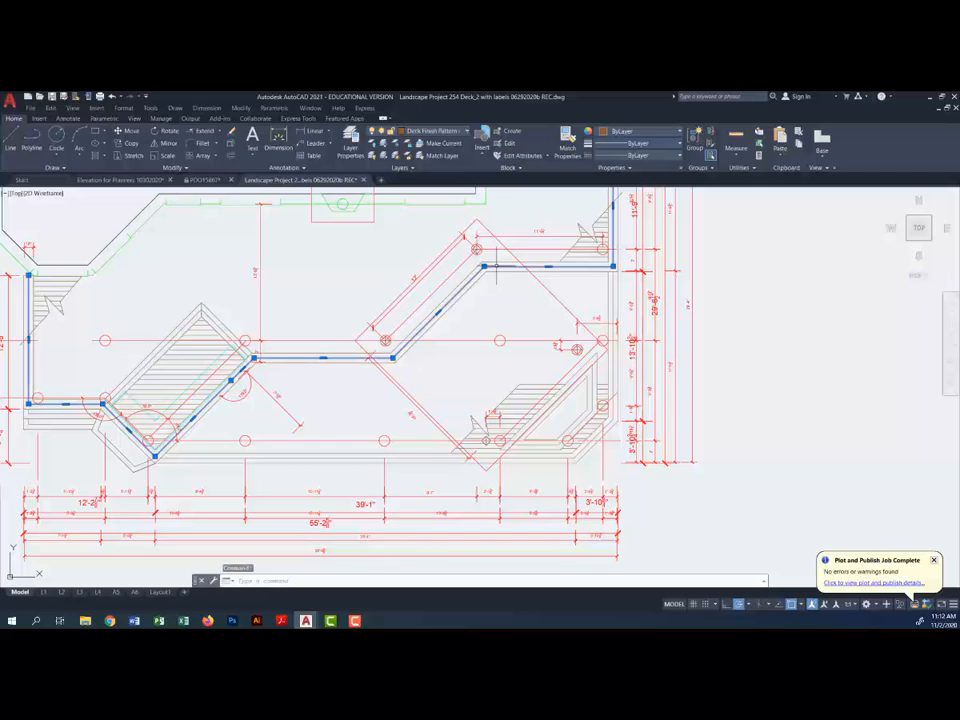
{"action": "left_click", "coordinate": [467, 132]}
{"action": "left_click", "coordinate": [373, 165]}
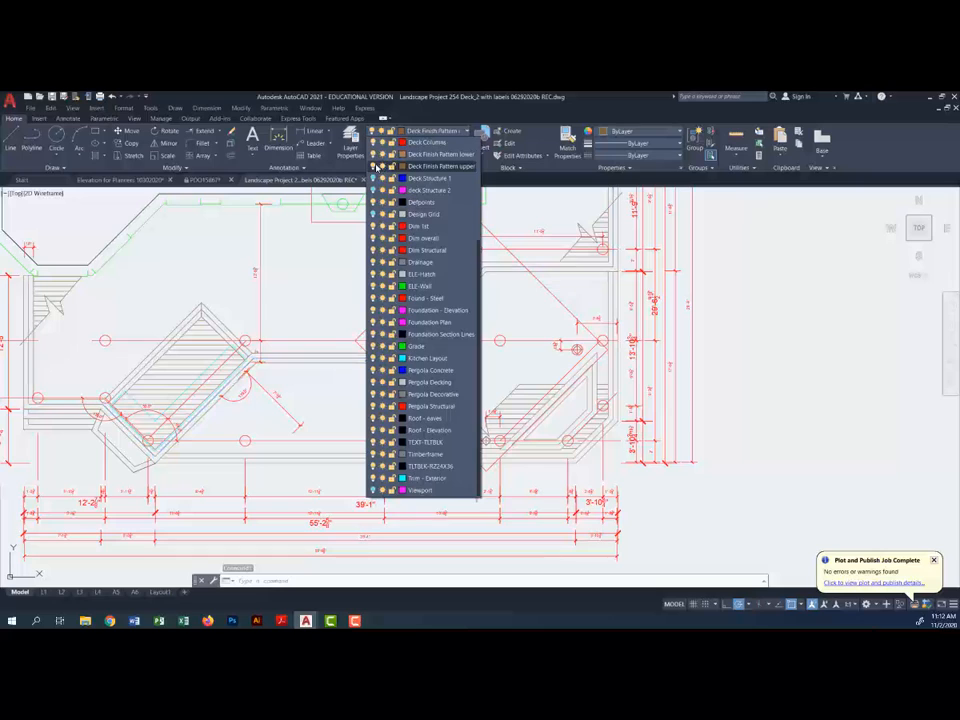
{"action": "left_click", "coordinate": [373, 155]}
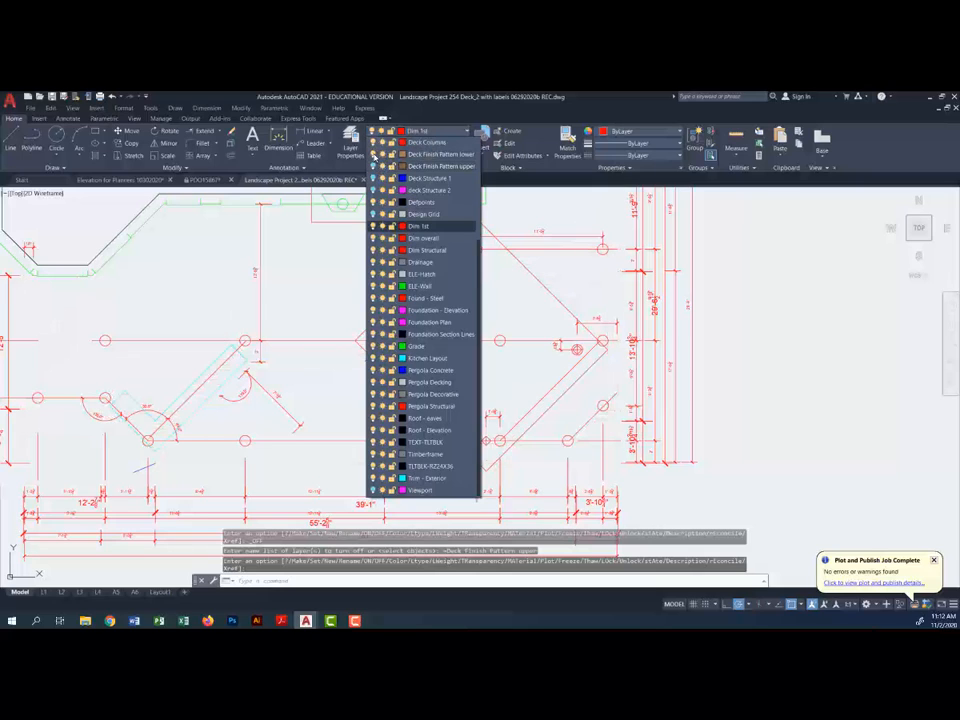
{"action": "left_click", "coordinate": [520, 297]}
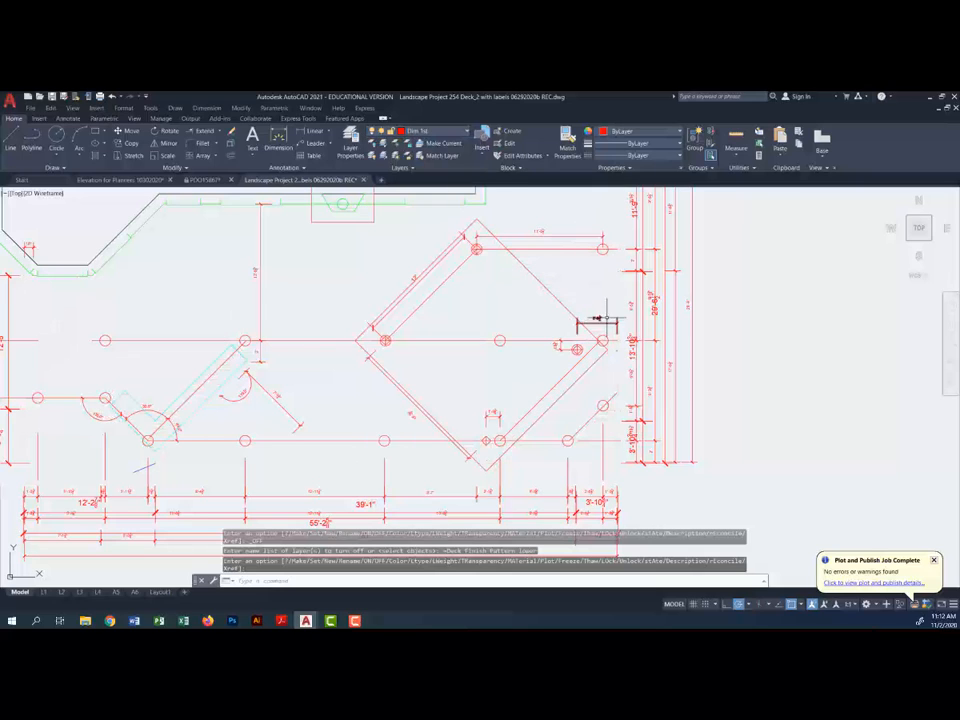
Turn off the layer holding the detailed structural dimensions around the deck
{"action": "left_click", "coordinate": [586, 229]}
{"action": "left_click", "coordinate": [565, 240]}
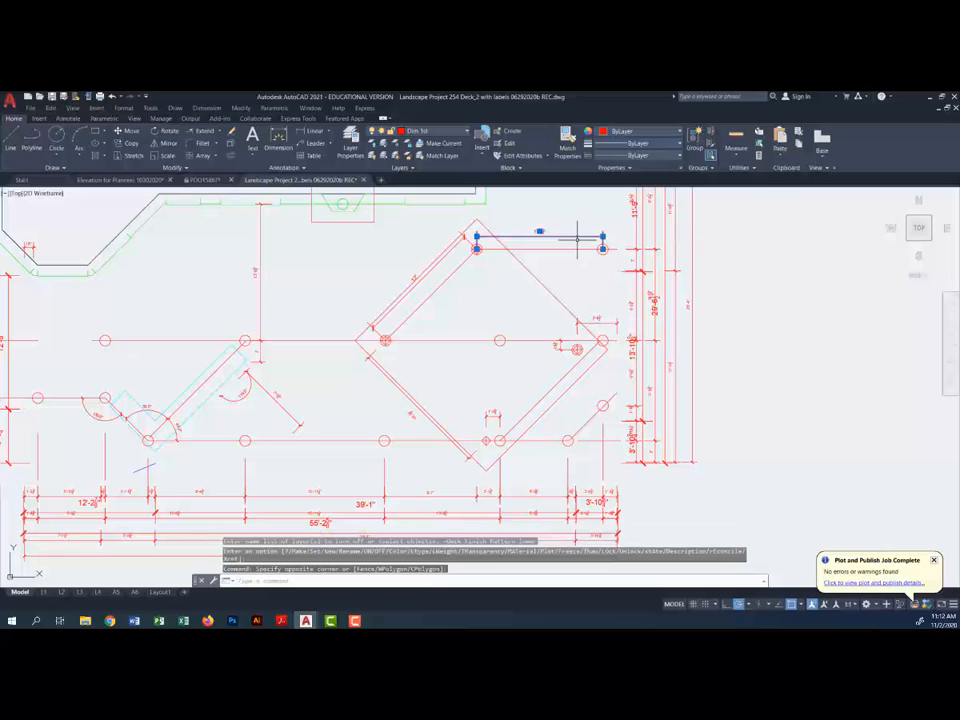
{"action": "left_click", "coordinate": [466, 132]}
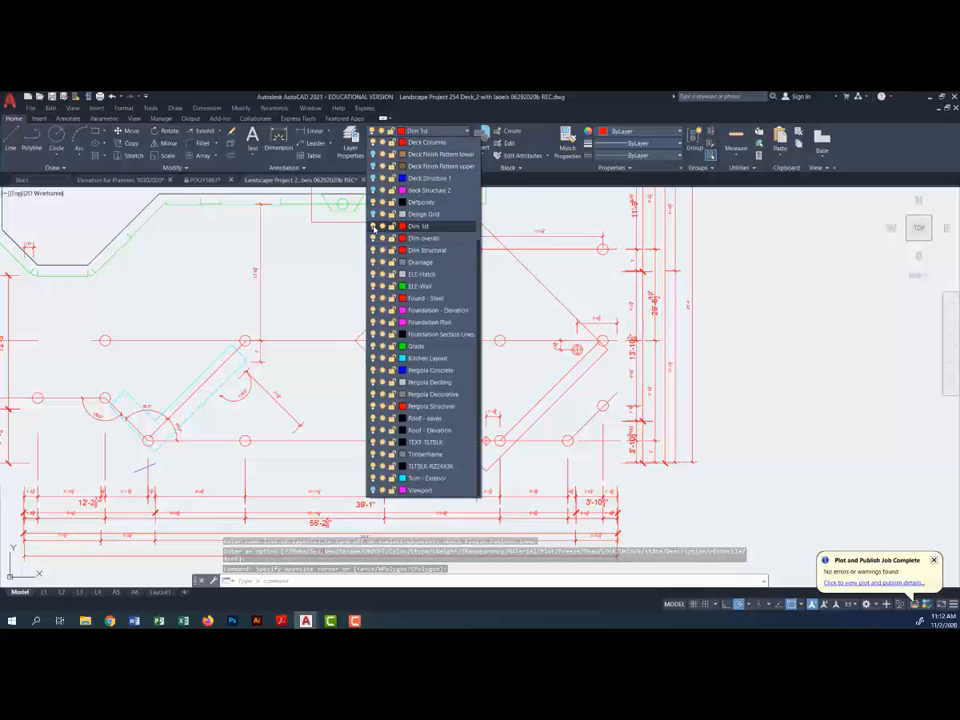
{"action": "left_click", "coordinate": [374, 226]}
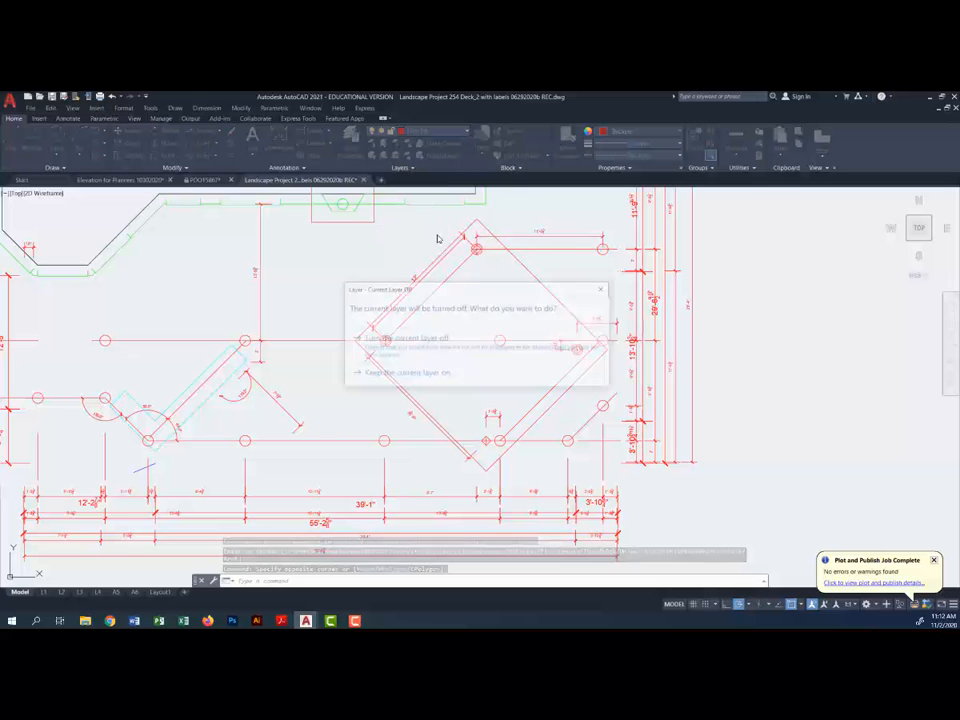
{"action": "left_click", "coordinate": [368, 345]}
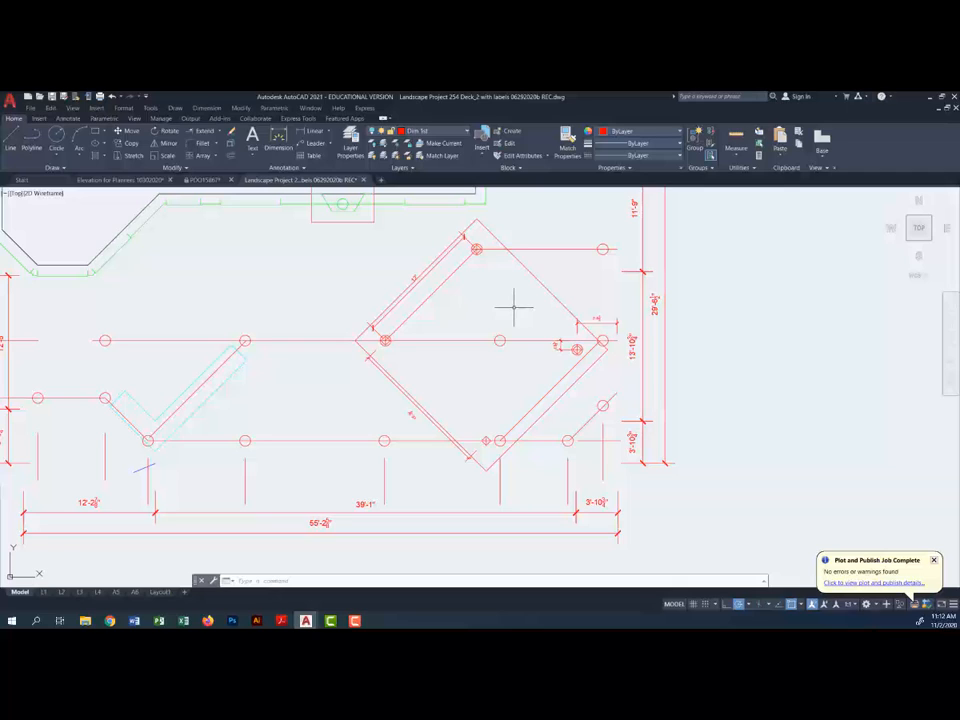
Copy the pergola outline with its posts, beam lines and nearby dimensions horizontally into the empty area west of the house elevations
{"action": "scroll", "coordinate": [513, 308], "scroll_direction": "down", "scroll_amount": 4}
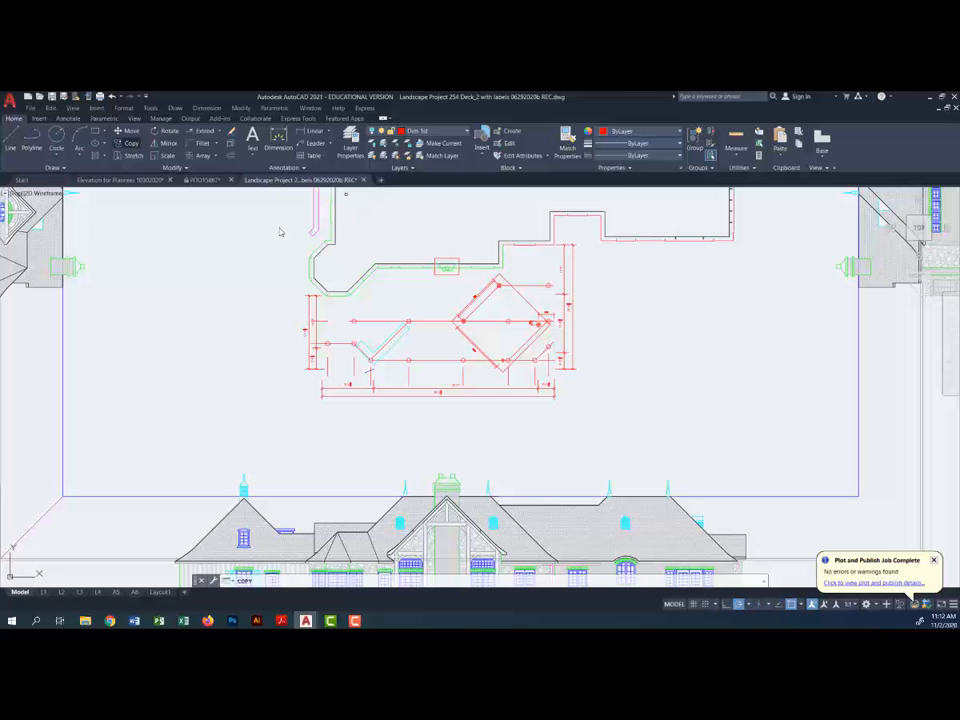
{"action": "left_click", "coordinate": [617, 433]}
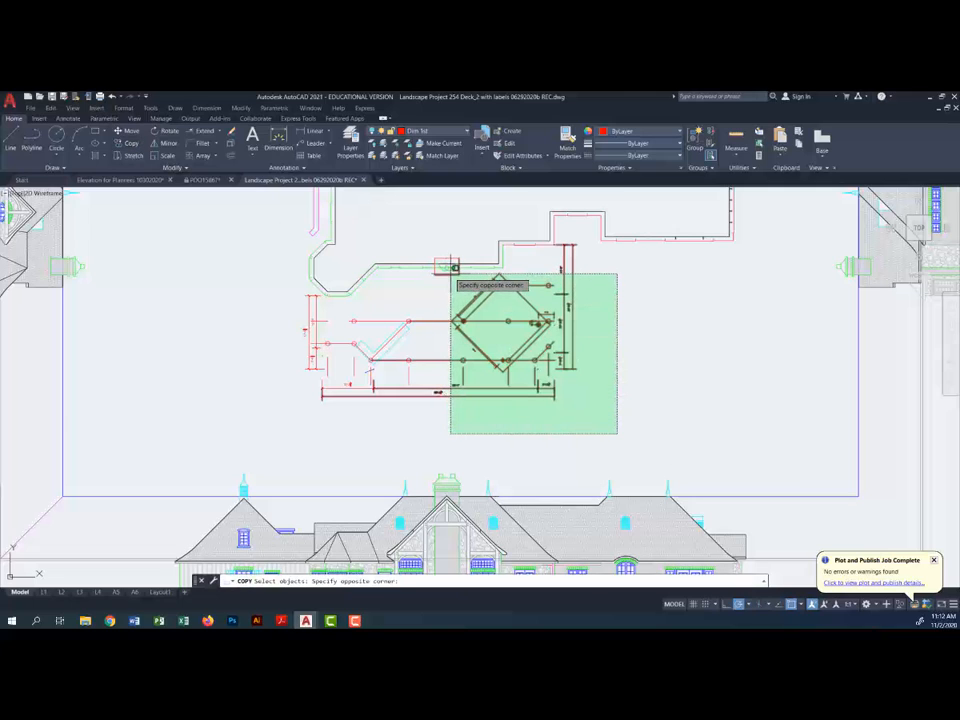
{"action": "left_click", "coordinate": [450, 273]}
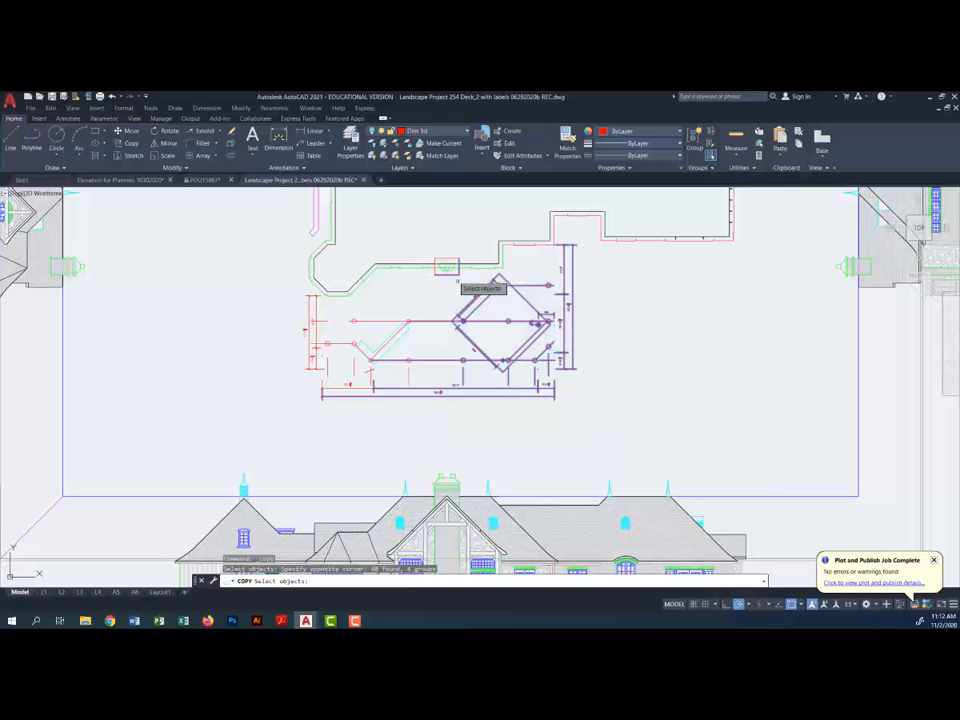
{"action": "key", "text": "Return"}
{"action": "left_click", "coordinate": [634, 386]}
{"action": "scroll", "coordinate": [634, 386], "scroll_direction": "down", "scroll_amount": 4}
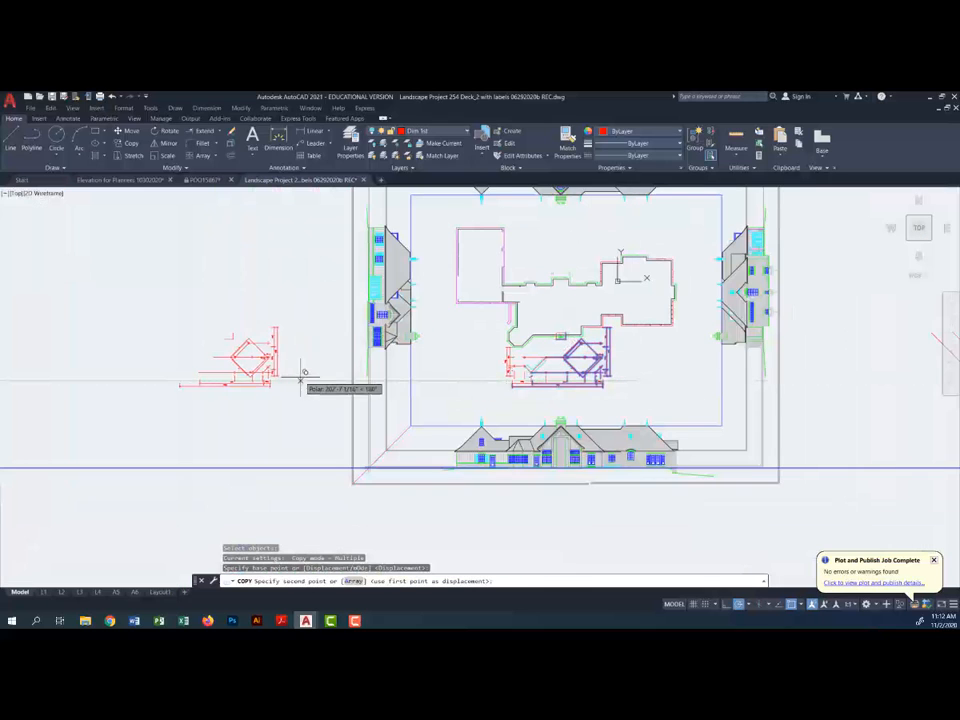
{"action": "scroll", "coordinate": [302, 370], "scroll_direction": "up", "scroll_amount": 4}
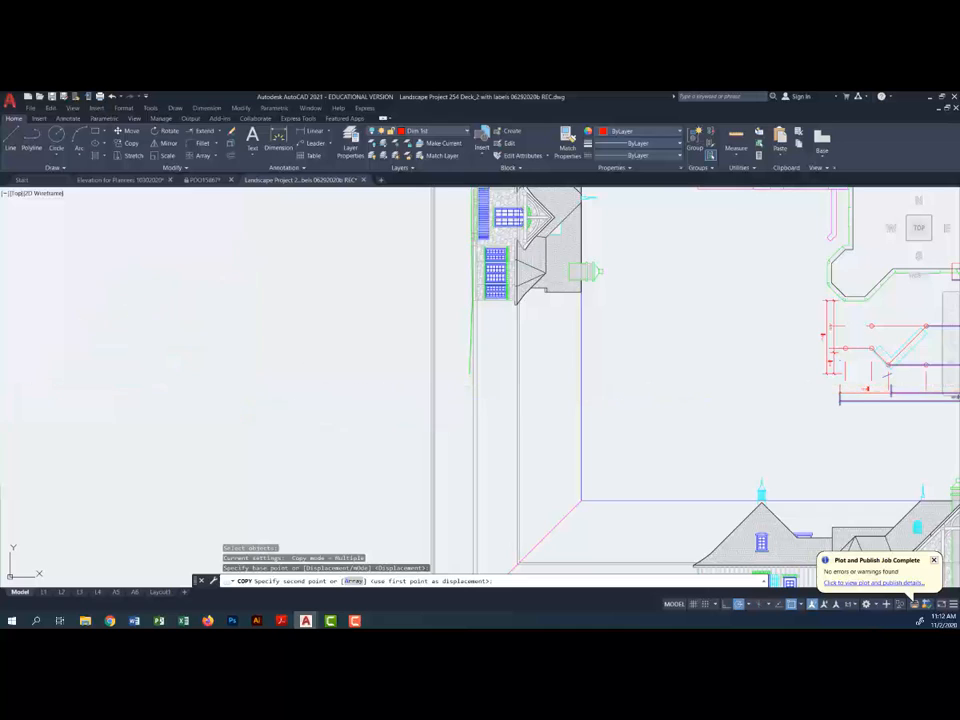
{"action": "middle_click_drag", "start_coordinate": [320, 403], "coordinate": [536, 406]}
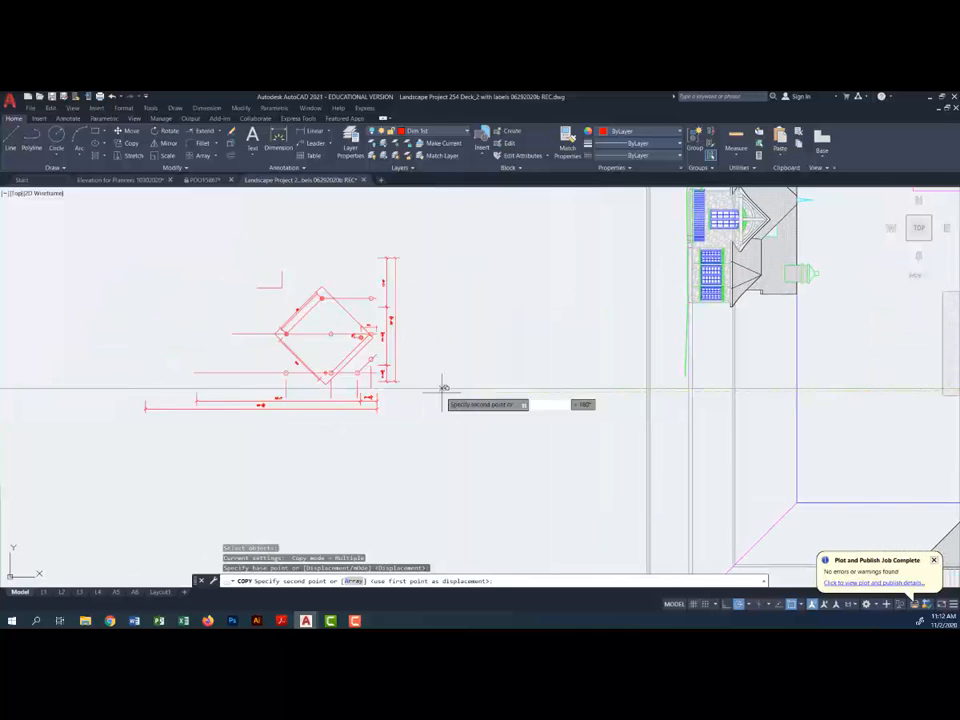
{"action": "left_click", "coordinate": [349, 388]}
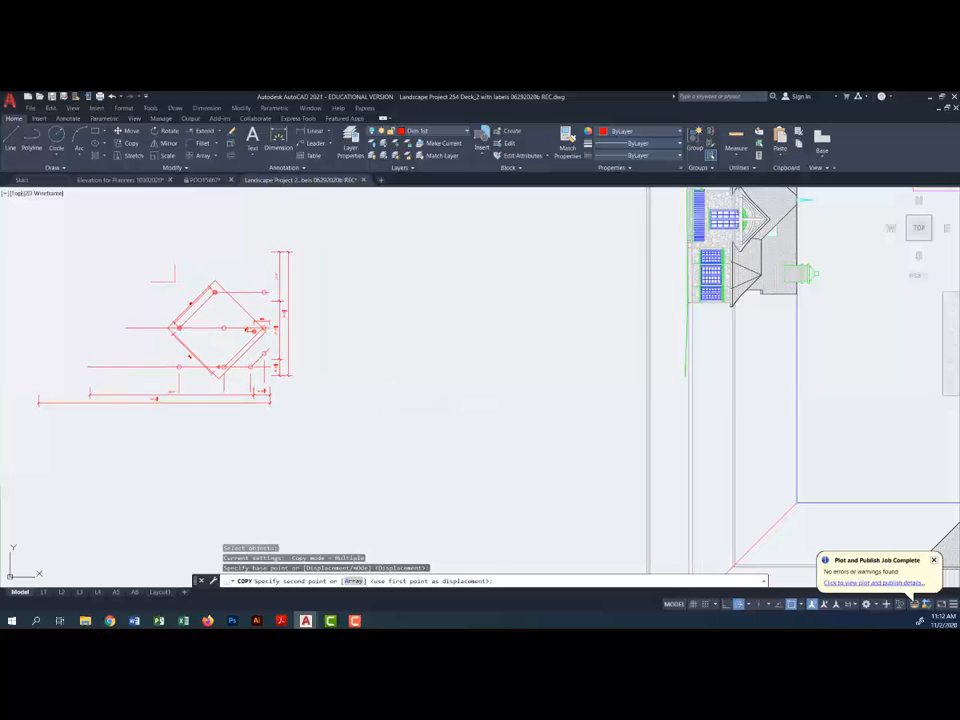
Erase the vertical dimension strings just east of the copied pergola layout
{"action": "key", "text": "Return"}
{"action": "scroll", "coordinate": [298, 357], "scroll_direction": "up", "scroll_amount": 4}
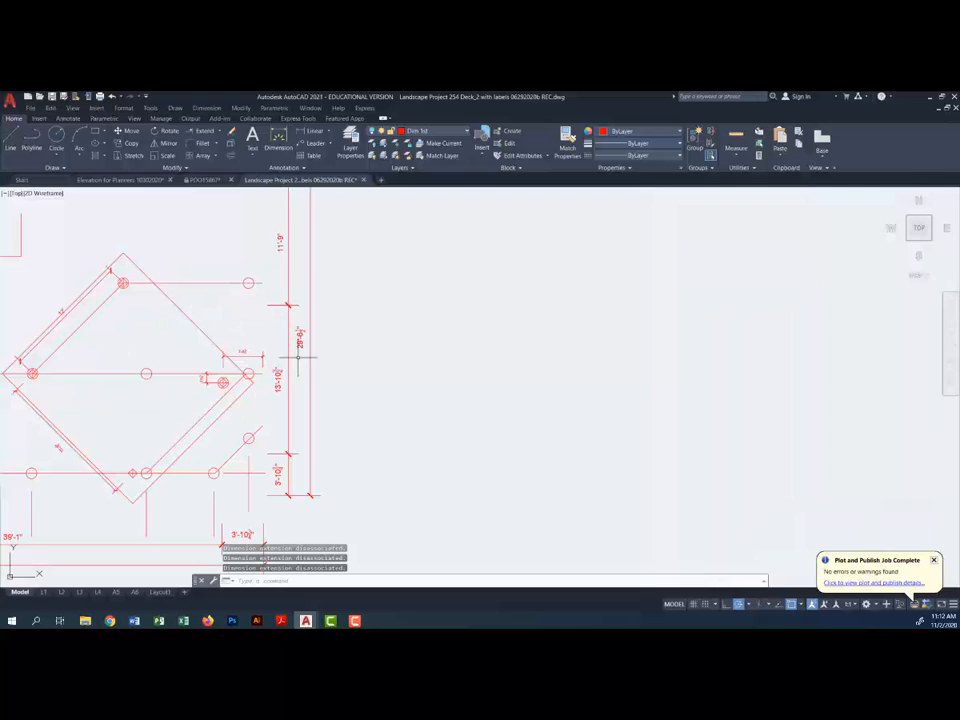
{"action": "scroll", "coordinate": [326, 488], "scroll_direction": "down", "scroll_amount": 2}
{"action": "left_click", "coordinate": [350, 508]}
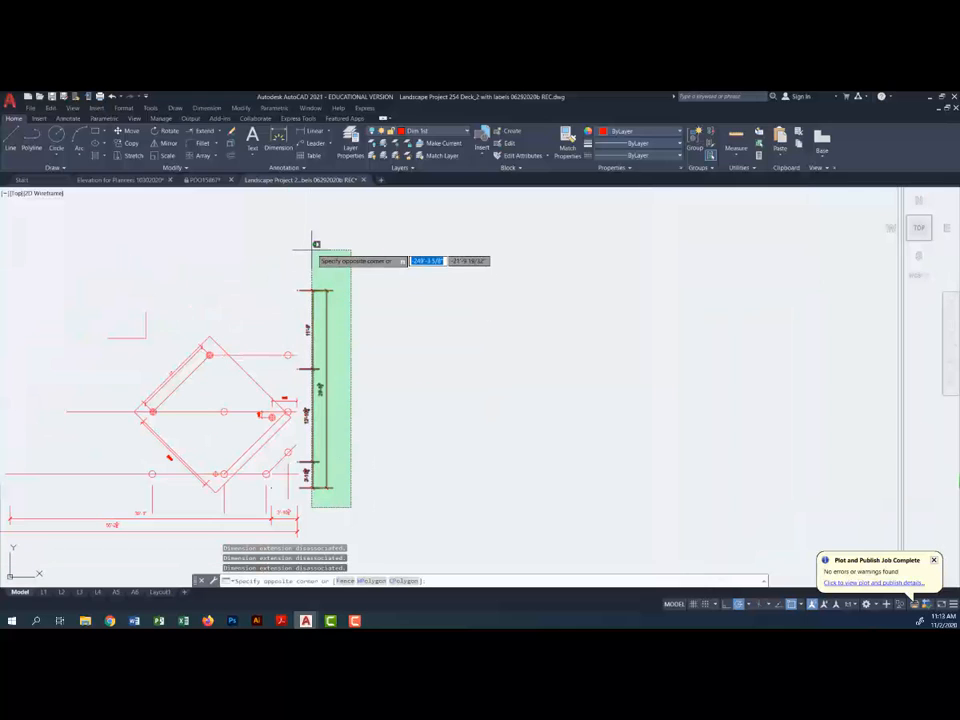
{"action": "left_click", "coordinate": [311, 252]}
{"action": "key", "text": "Delete"}
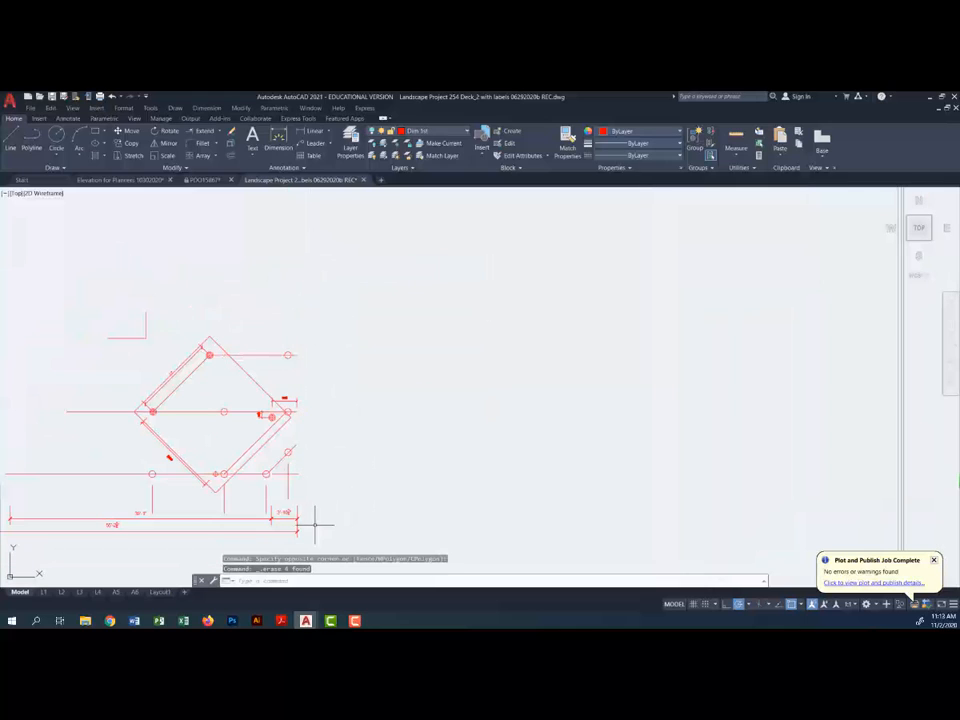
Erase the horizontal dimension strings running below the copied pergola layout
{"action": "left_click", "coordinate": [313, 548]}
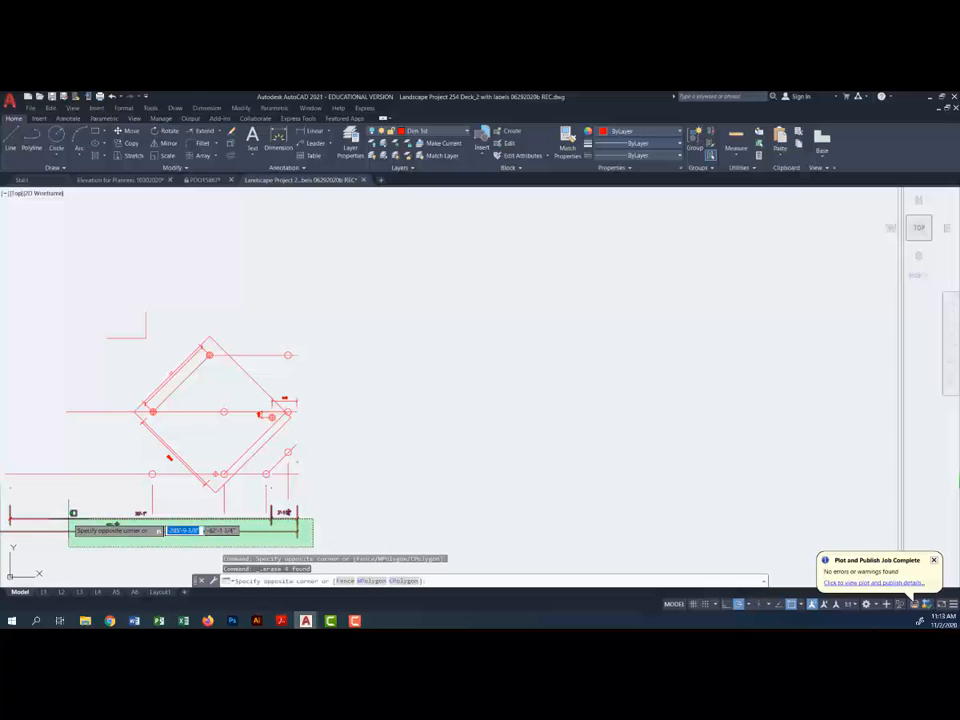
{"action": "left_click", "coordinate": [69, 518]}
{"action": "key", "text": "Delete"}
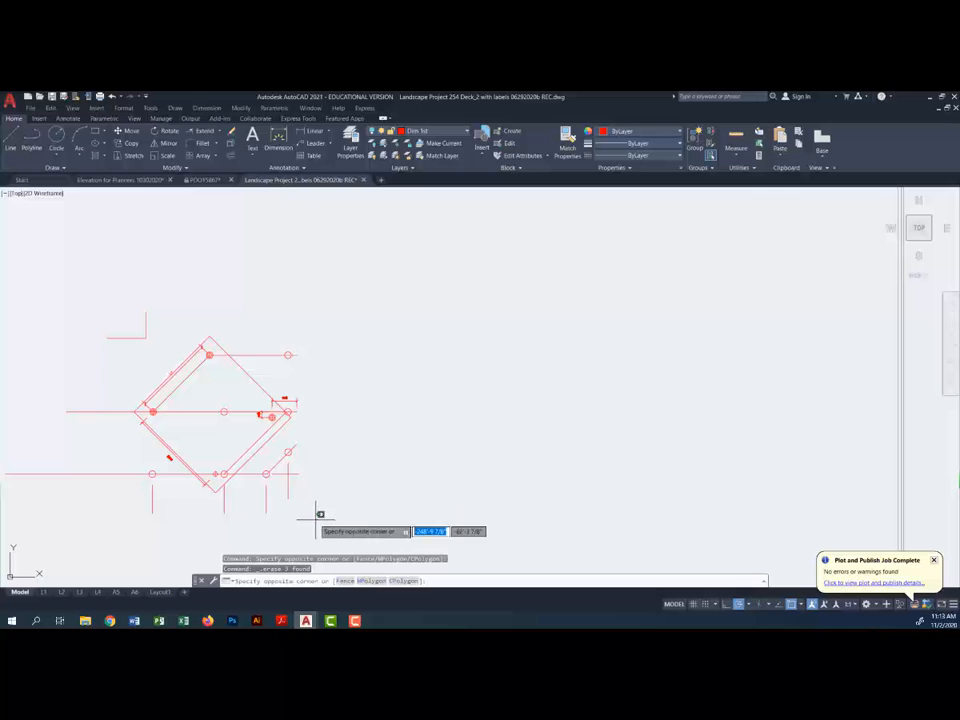
{"action": "left_click", "coordinate": [317, 518]}
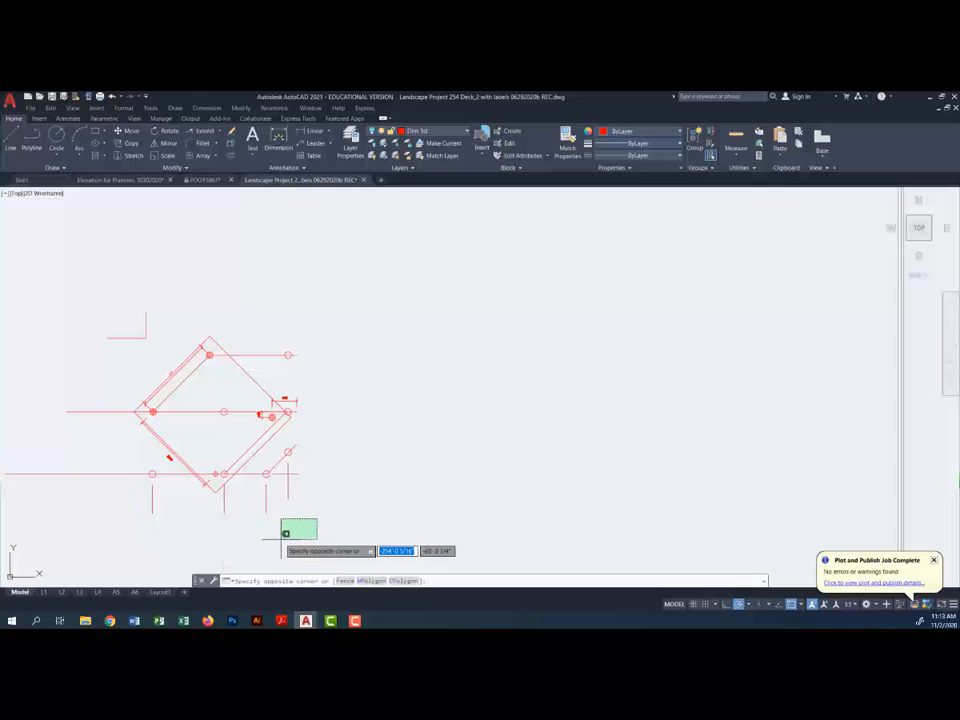
{"action": "key", "text": "Escape"}
Erase the two small offset dimensions by the east post and the two aligned dimensions along the pergola's western sides
{"action": "scroll", "coordinate": [232, 409], "scroll_direction": "up", "scroll_amount": 2}
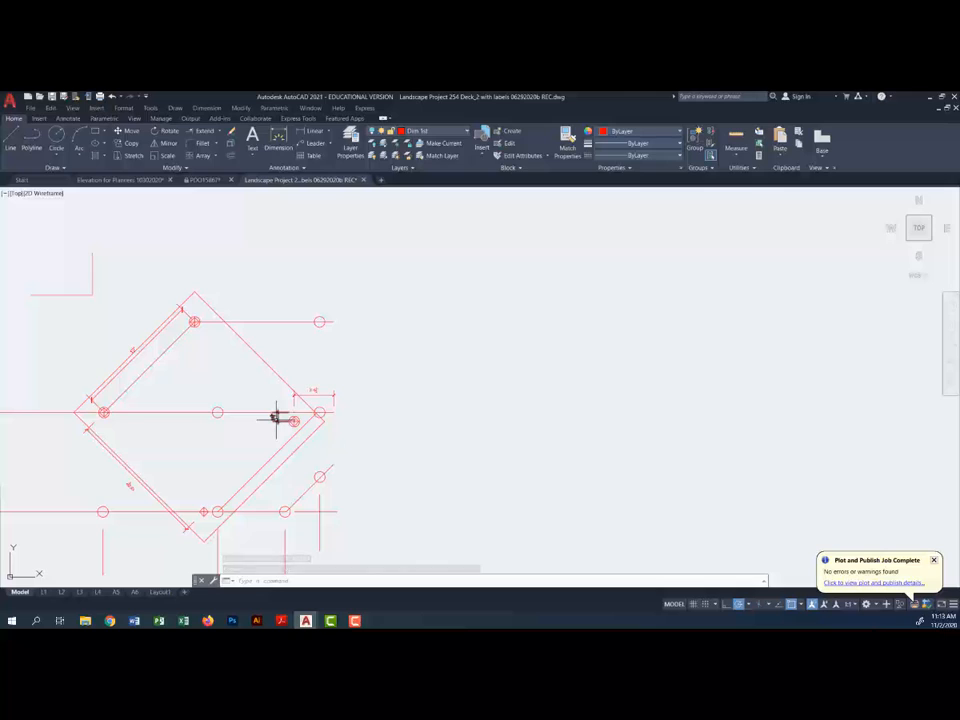
{"action": "left_click", "coordinate": [278, 418]}
{"action": "left_click", "coordinate": [318, 393]}
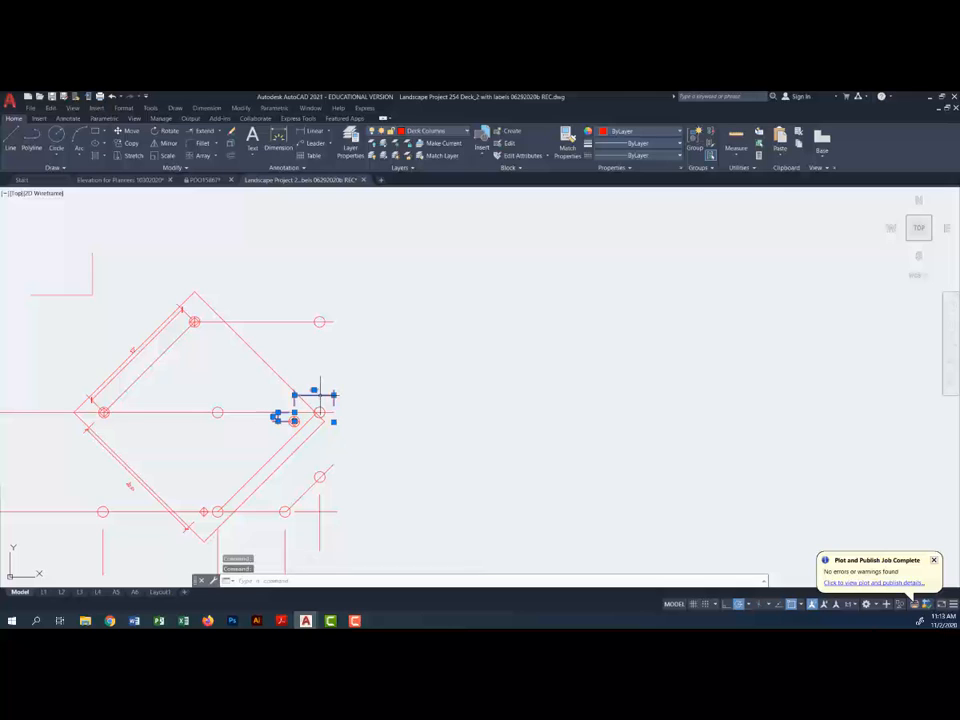
{"action": "key", "text": "Delete"}
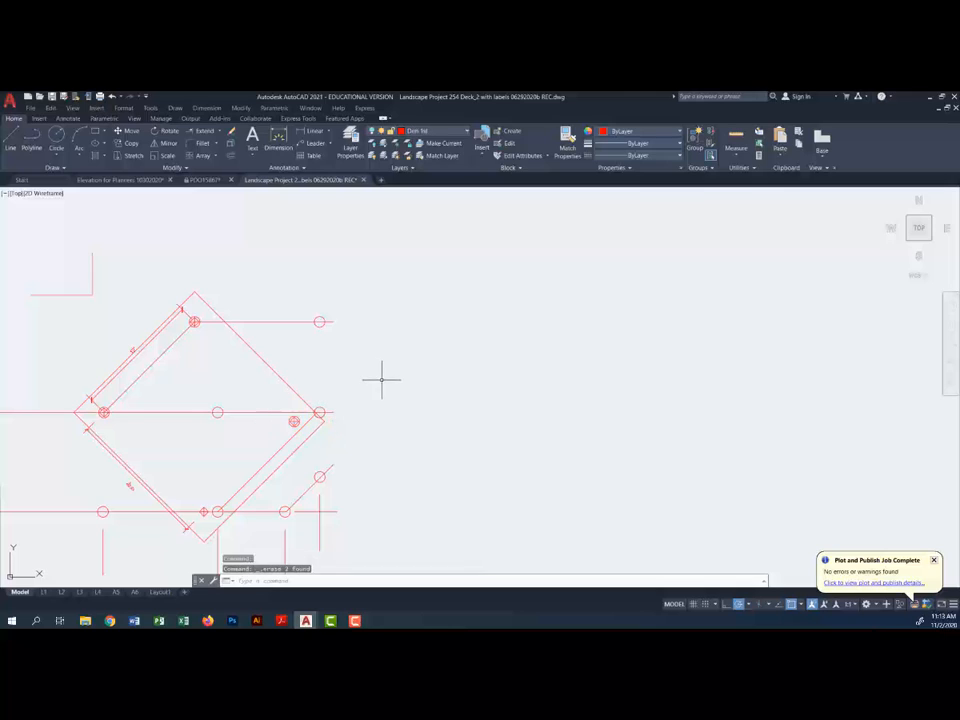
{"action": "left_click", "coordinate": [181, 311]}
{"action": "key", "text": "Delete"}
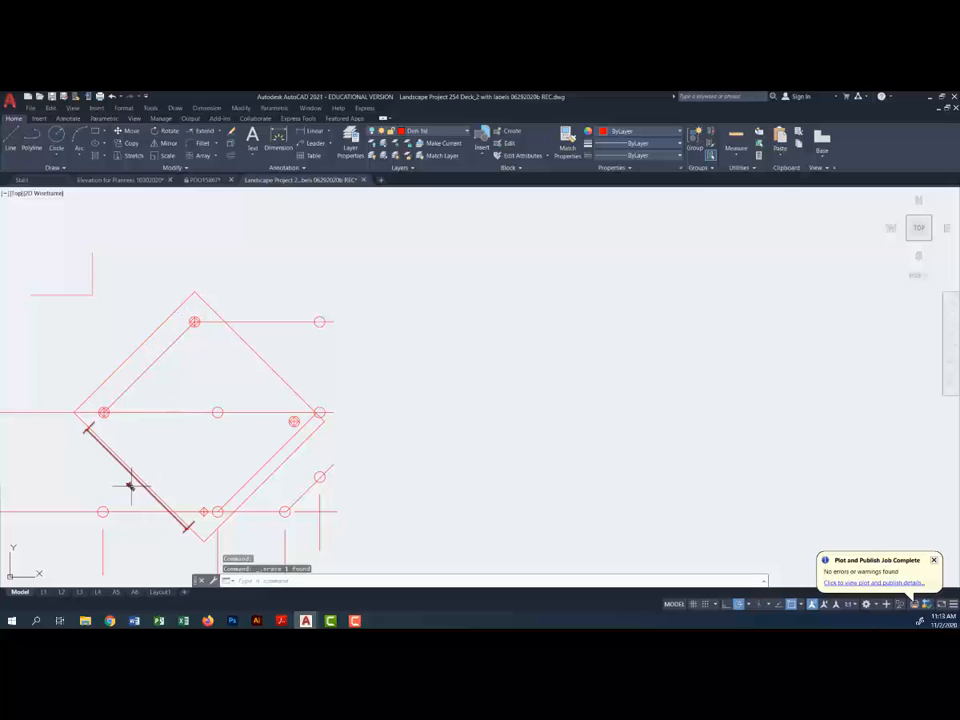
{"action": "left_click", "coordinate": [129, 486]}
{"action": "key", "text": "Delete"}
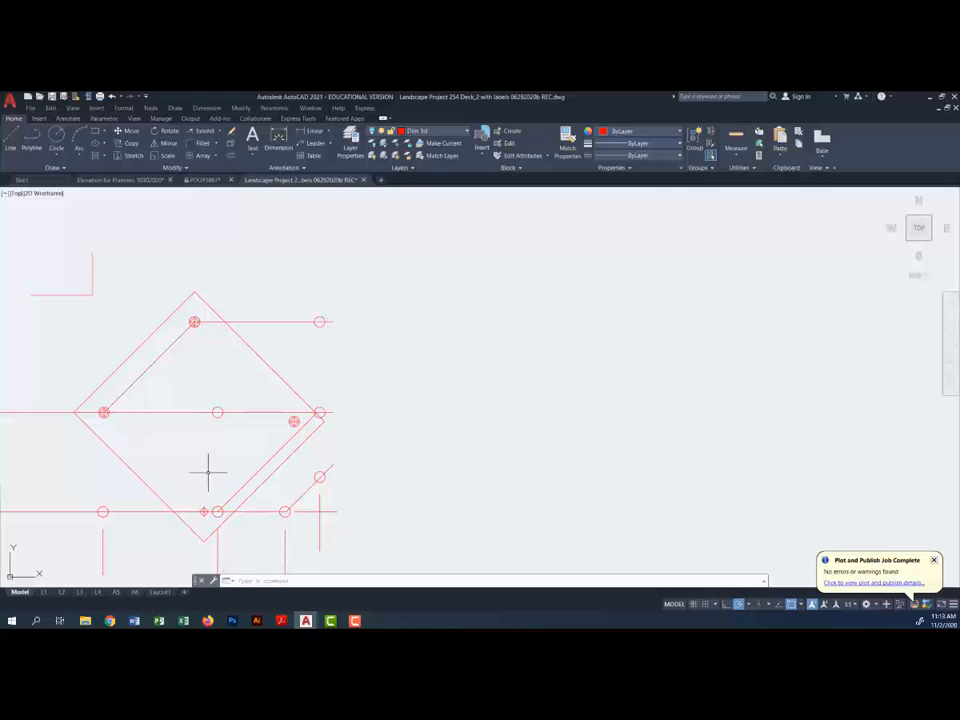
Erase the stray L-shaped pair of lines northwest of the copied pergola outline
{"action": "mouse_move", "coordinate": [208, 471]}
{"action": "middle_mouse_down"}
{"action": "mouse_move", "coordinate": [334, 401]}
{"action": "mouse_move", "coordinate": [341, 421]}
{"action": "middle_mouse_up"}
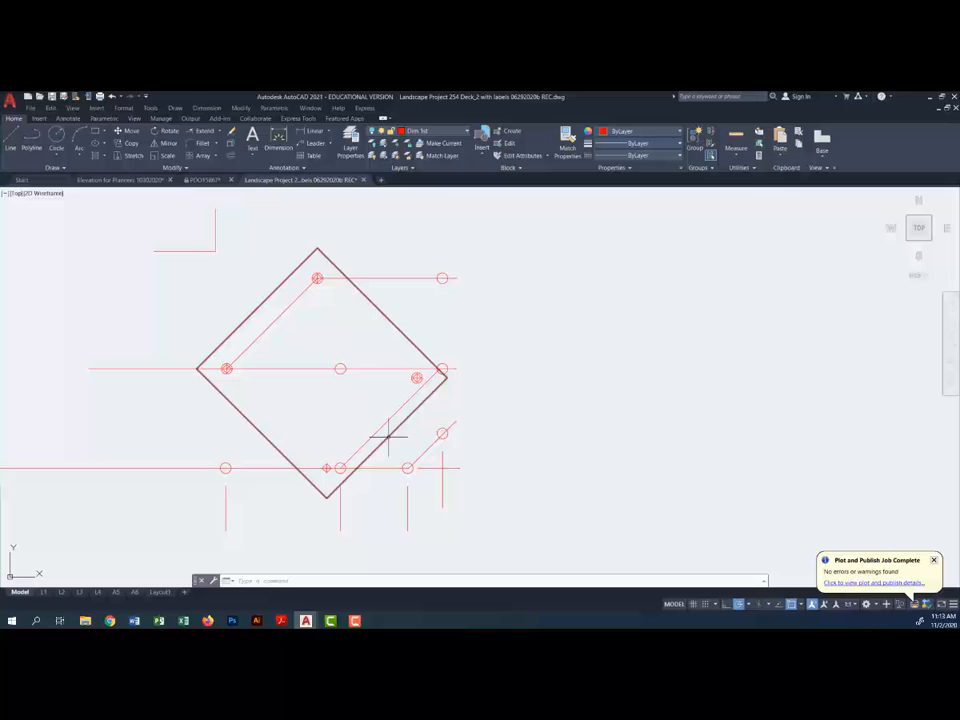
{"action": "left_click", "coordinate": [286, 267]}
{"action": "left_click", "coordinate": [200, 228]}
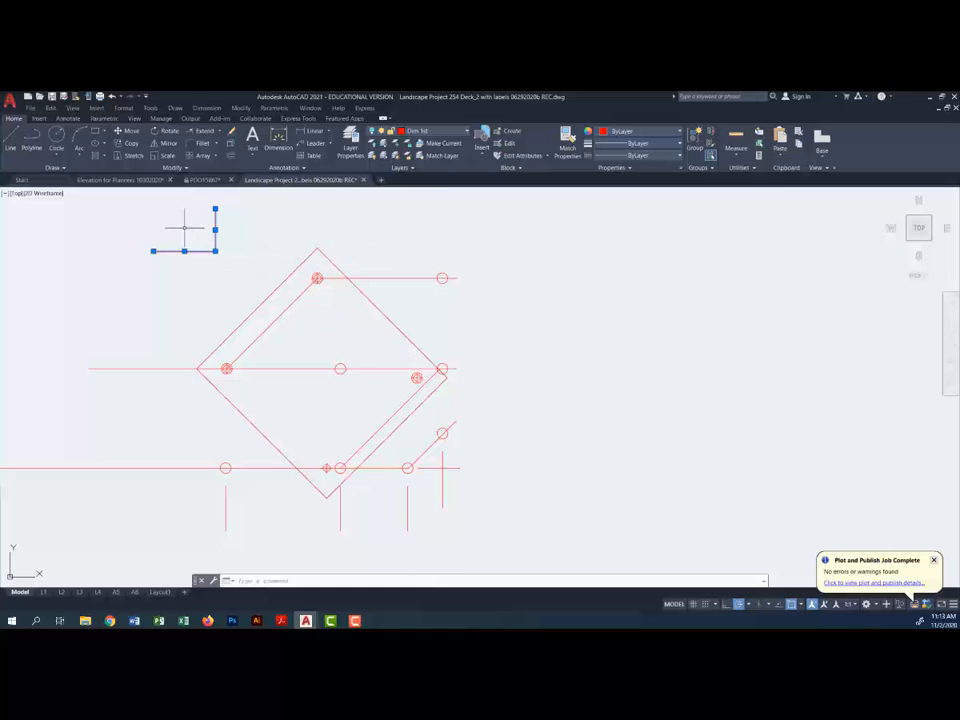
{"action": "key", "text": "Delete"}
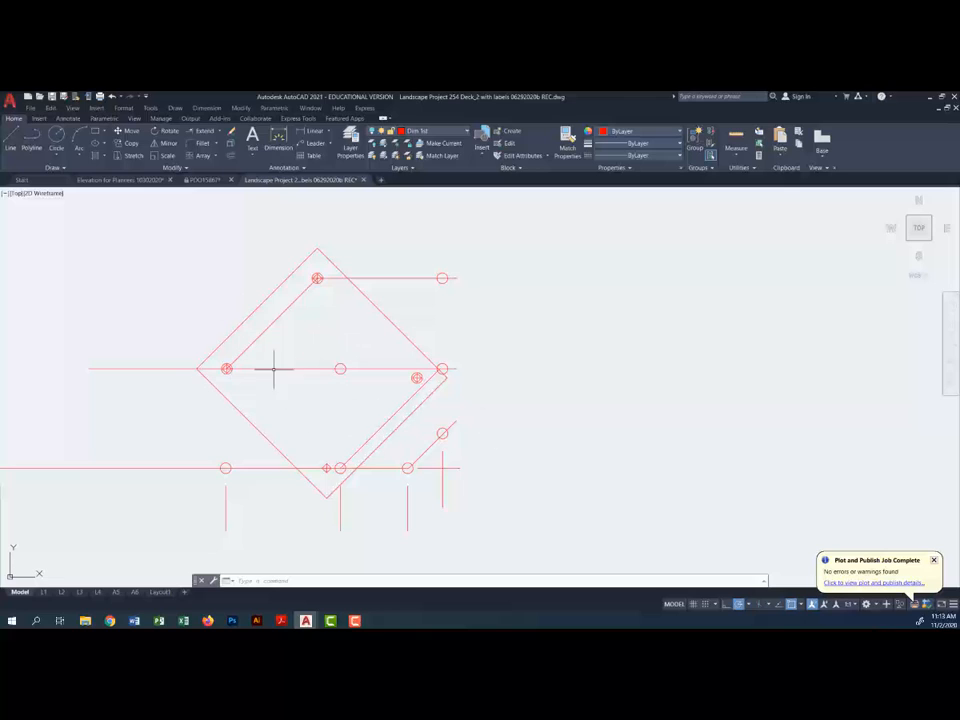
{"action": "left_click", "coordinate": [242, 108]}
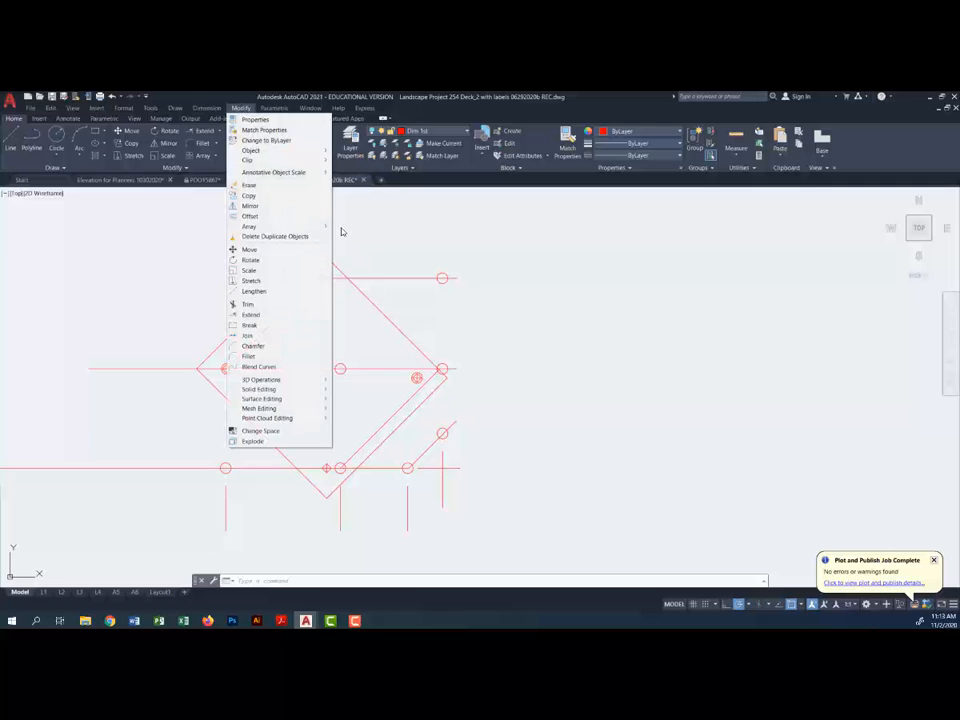
{"action": "left_click", "coordinate": [134, 226]}
{"action": "key", "text": "Escape"}
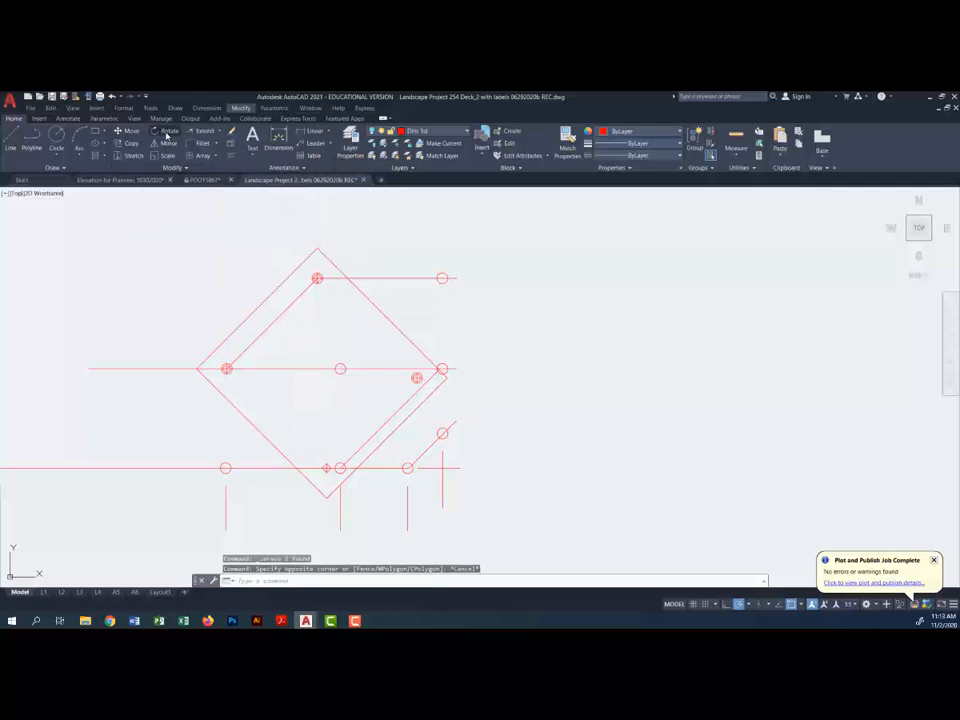
Rotate the entire copied pergola layout by 45 degrees, using its west post as the base point
{"action": "left_click", "coordinate": [167, 132]}
{"action": "left_click", "coordinate": [521, 524]}
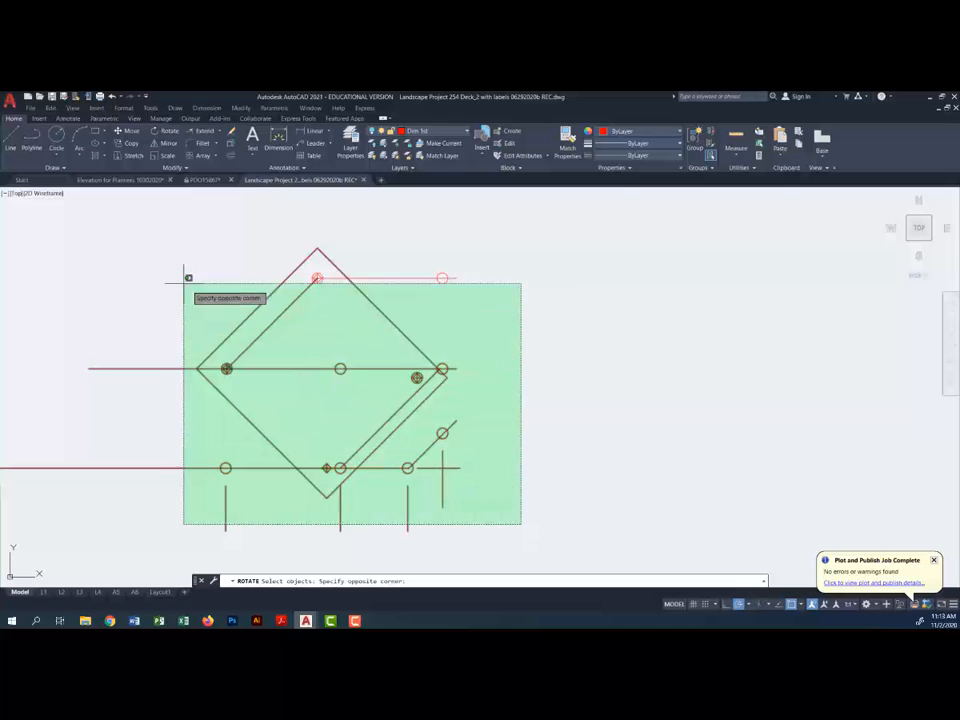
{"action": "left_click", "coordinate": [130, 252]}
{"action": "key", "text": "Return"}
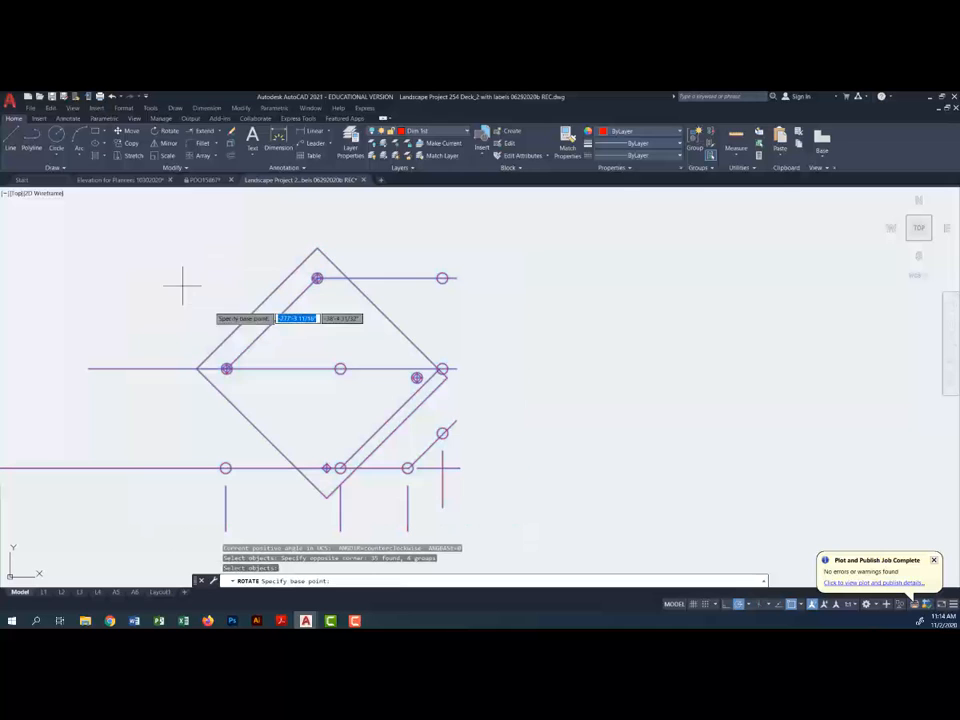
{"action": "left_click", "coordinate": [319, 368]}
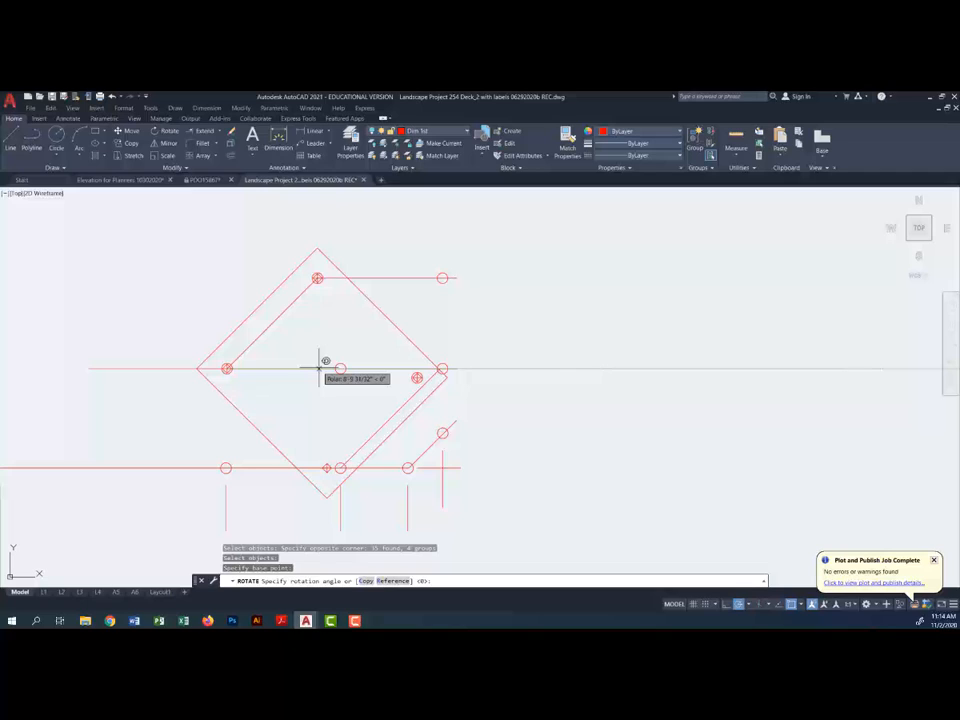
{"action": "type", "text": "45"}
{"action": "key", "text": "Return"}
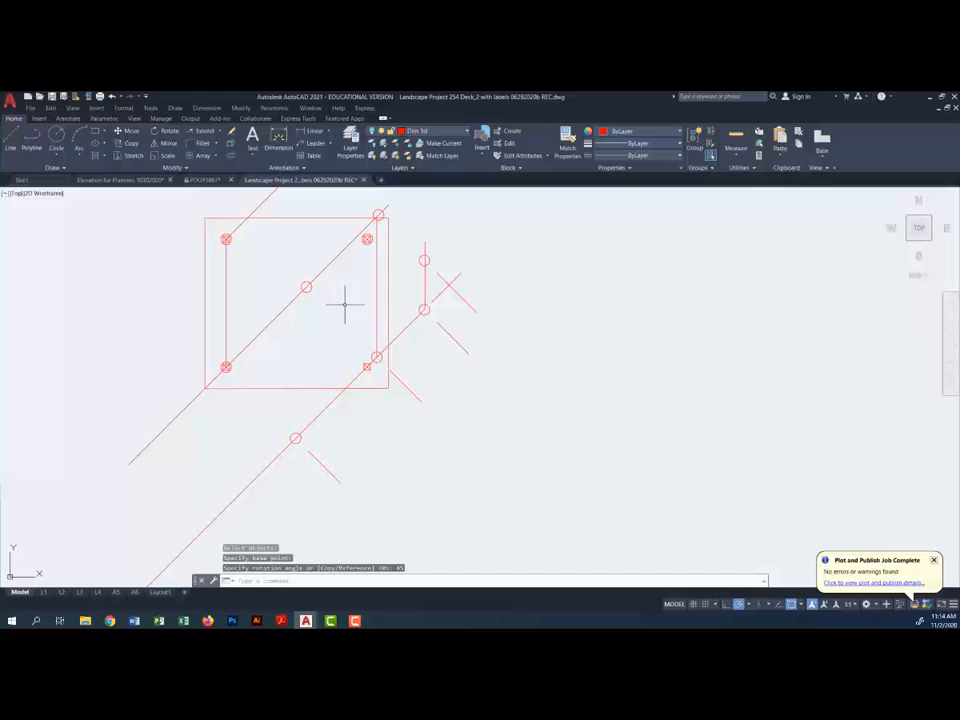
Copy the whole rotated pergola layout horizontally into the empty space west of it, leaving a clear gap
{"action": "scroll", "coordinate": [336, 316], "scroll_direction": "down", "scroll_amount": 2}
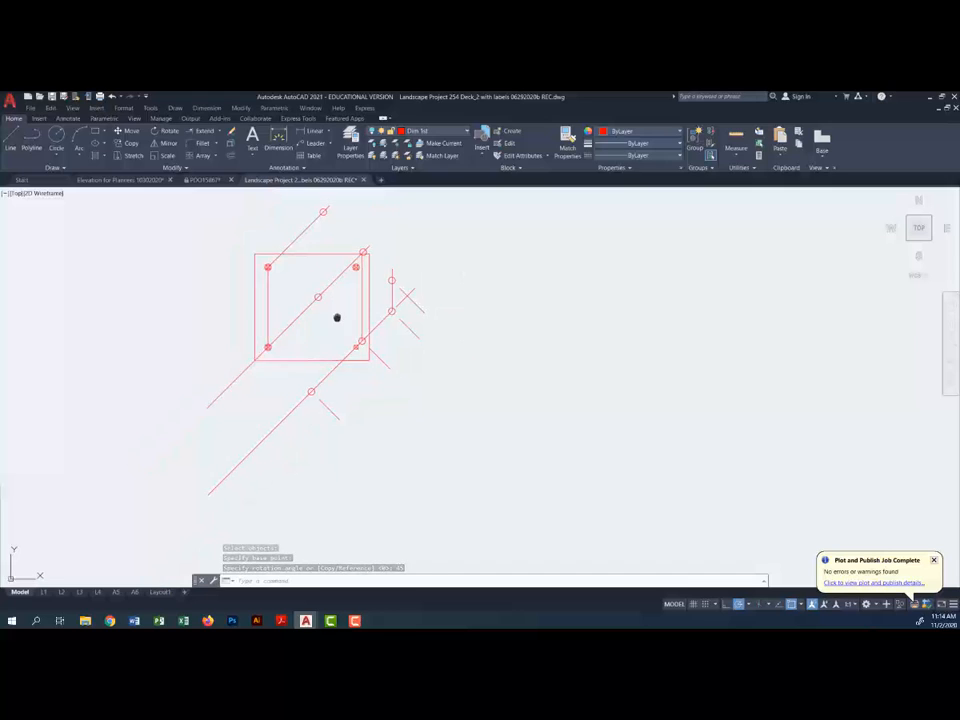
{"action": "mouse_move", "coordinate": [336, 317]}
{"action": "middle_mouse_down"}
{"action": "mouse_move", "coordinate": [402, 348]}
{"action": "mouse_move", "coordinate": [550, 347]}
{"action": "middle_mouse_up"}
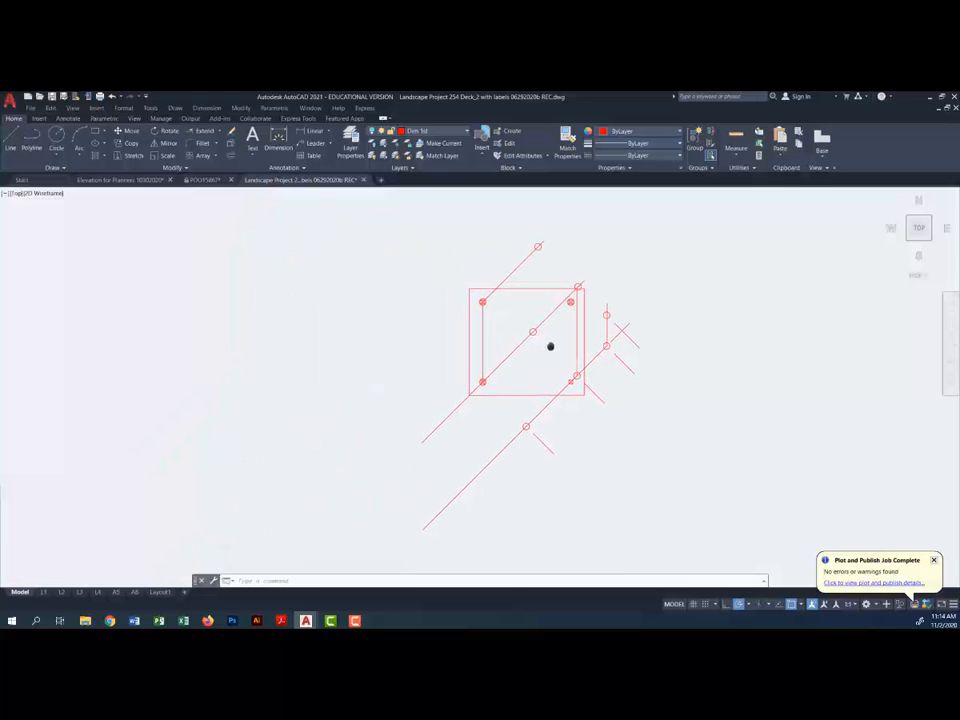
{"action": "left_click", "coordinate": [131, 143]}
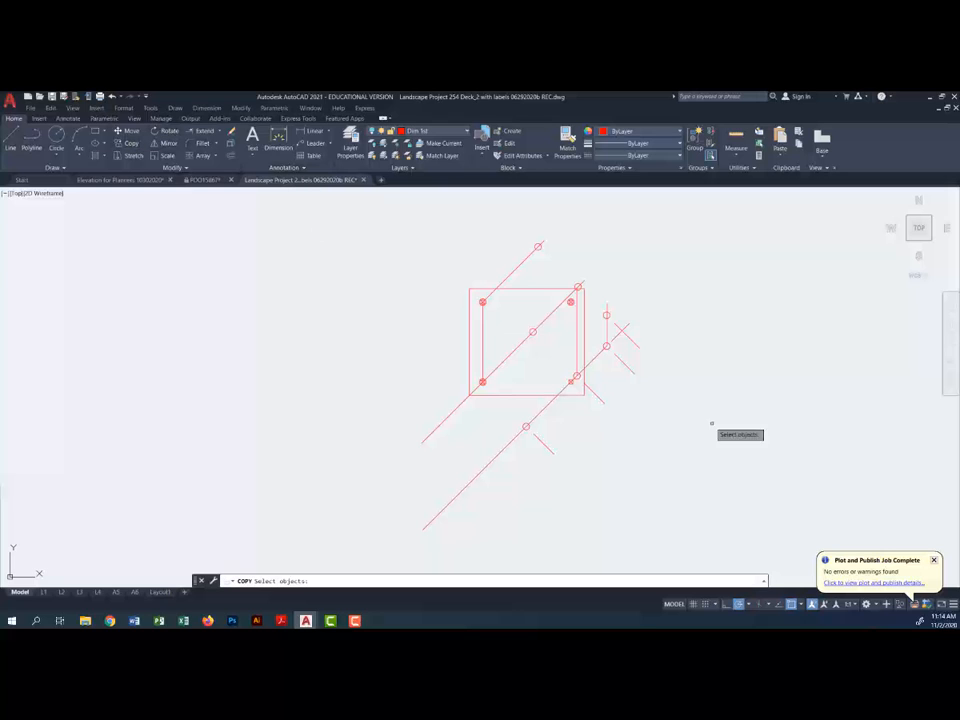
{"action": "left_click", "coordinate": [705, 497]}
{"action": "left_click", "coordinate": [413, 220]}
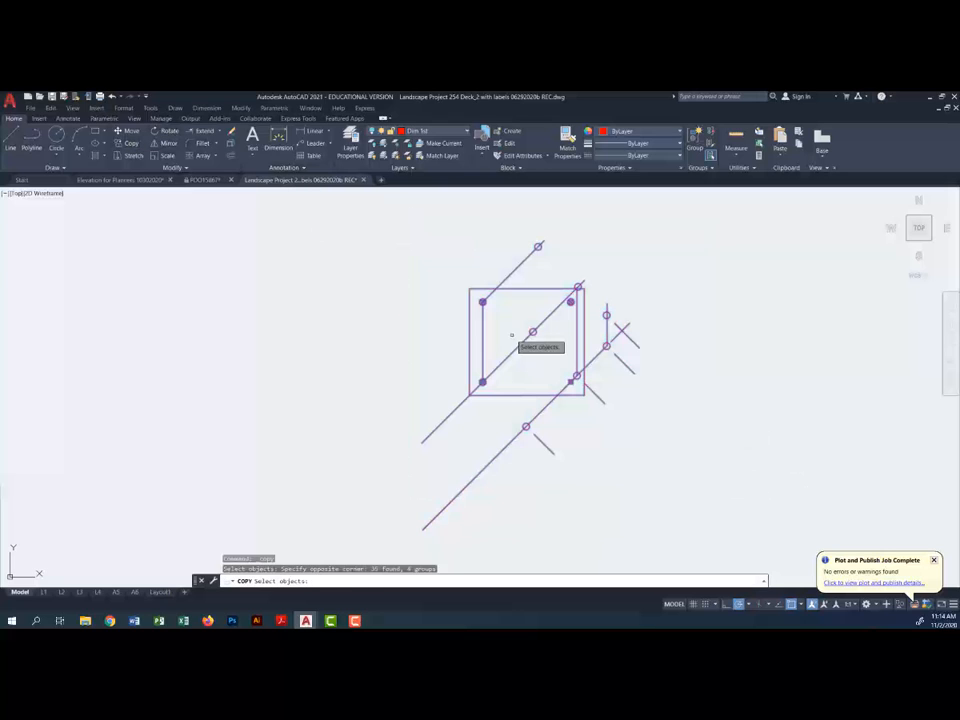
{"action": "key", "text": "Return"}
{"action": "left_click", "coordinate": [558, 356]}
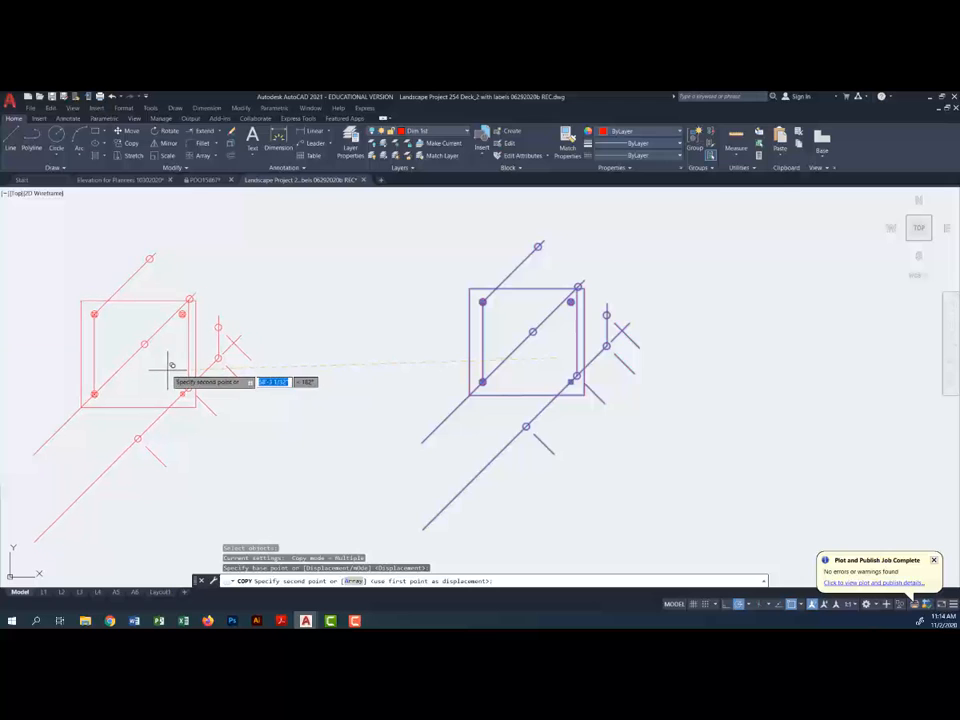
{"action": "left_click", "coordinate": [182, 355]}
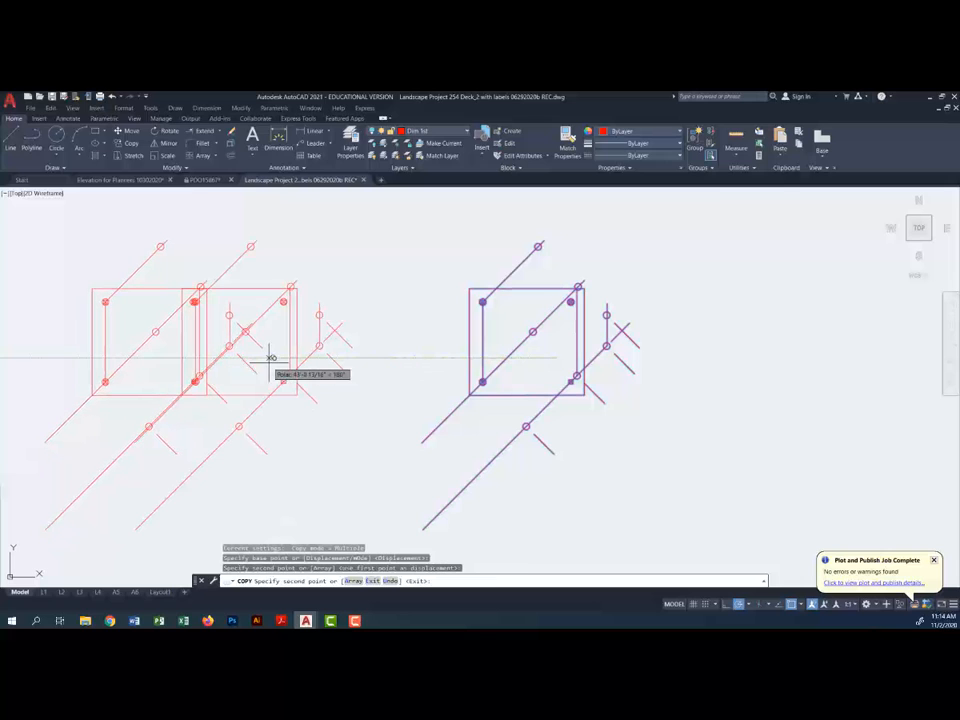
{"action": "key", "text": "Return"}
Rotate the western copy of the layout by 270 degrees about a point near the middle of its outline
{"action": "mouse_move", "coordinate": [268, 364]}
{"action": "middle_mouse_down"}
{"action": "mouse_move", "coordinate": [478, 360]}
{"action": "mouse_move", "coordinate": [426, 376]}
{"action": "middle_mouse_up"}
{"action": "left_click", "coordinate": [168, 131]}
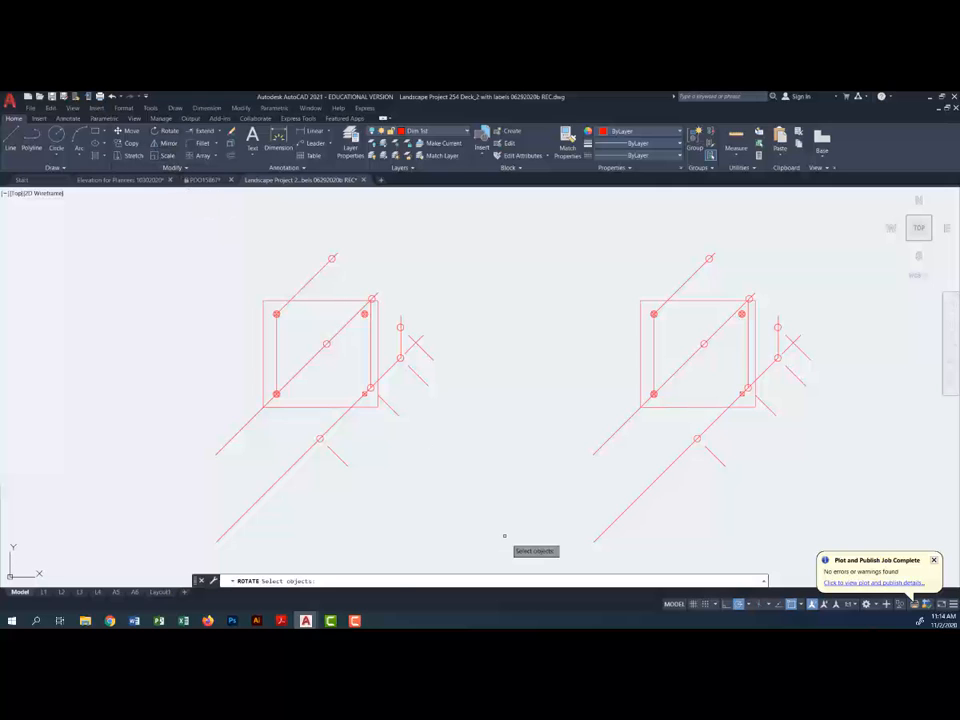
{"action": "left_click", "coordinate": [487, 516]}
{"action": "left_click", "coordinate": [200, 249]}
{"action": "key", "text": "Return"}
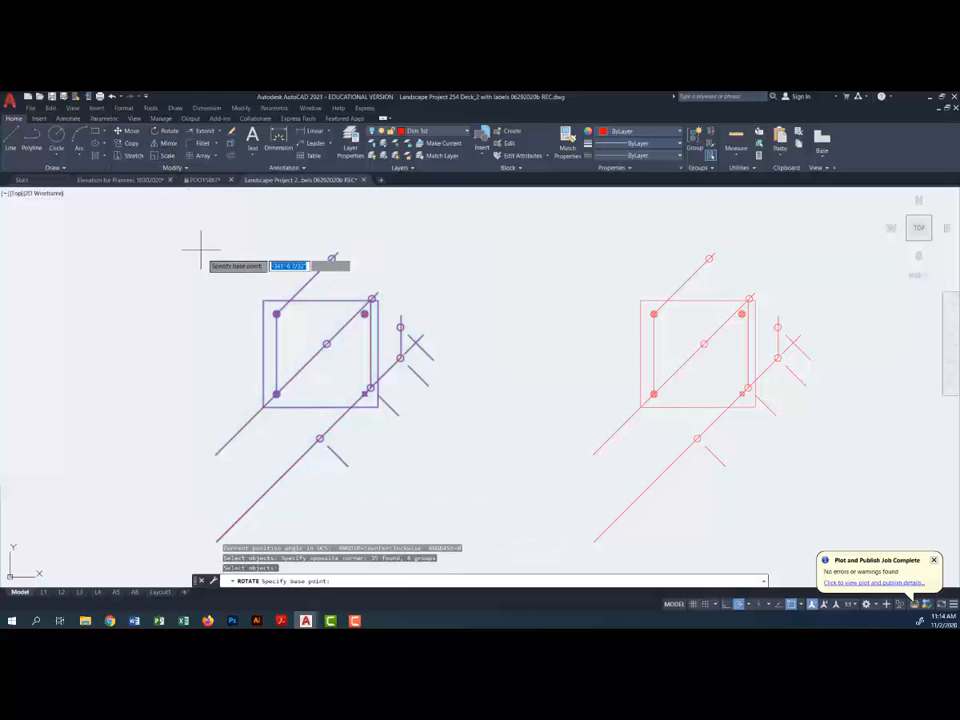
{"action": "left_click", "coordinate": [326, 344]}
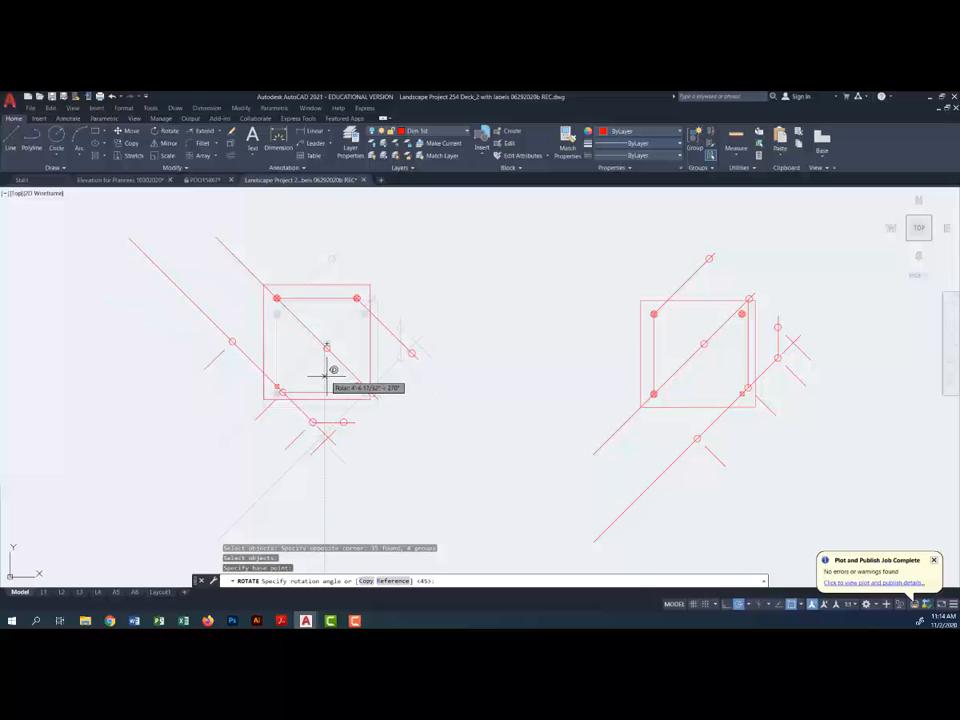
{"action": "left_click", "coordinate": [326, 508]}
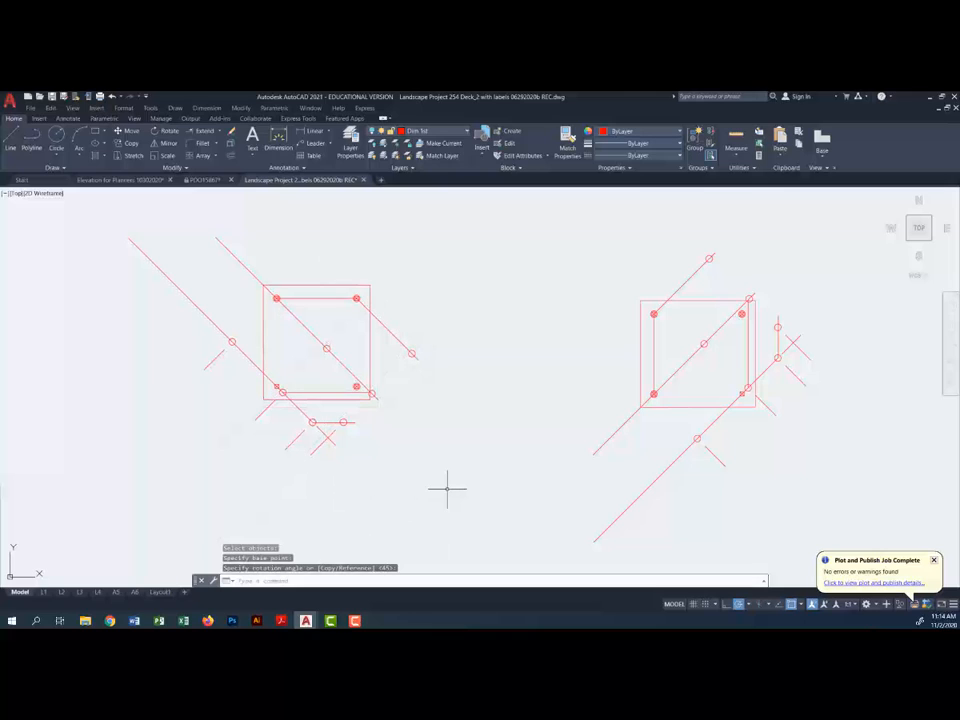
{"action": "scroll", "coordinate": [292, 340], "scroll_direction": "up", "scroll_amount": 2}
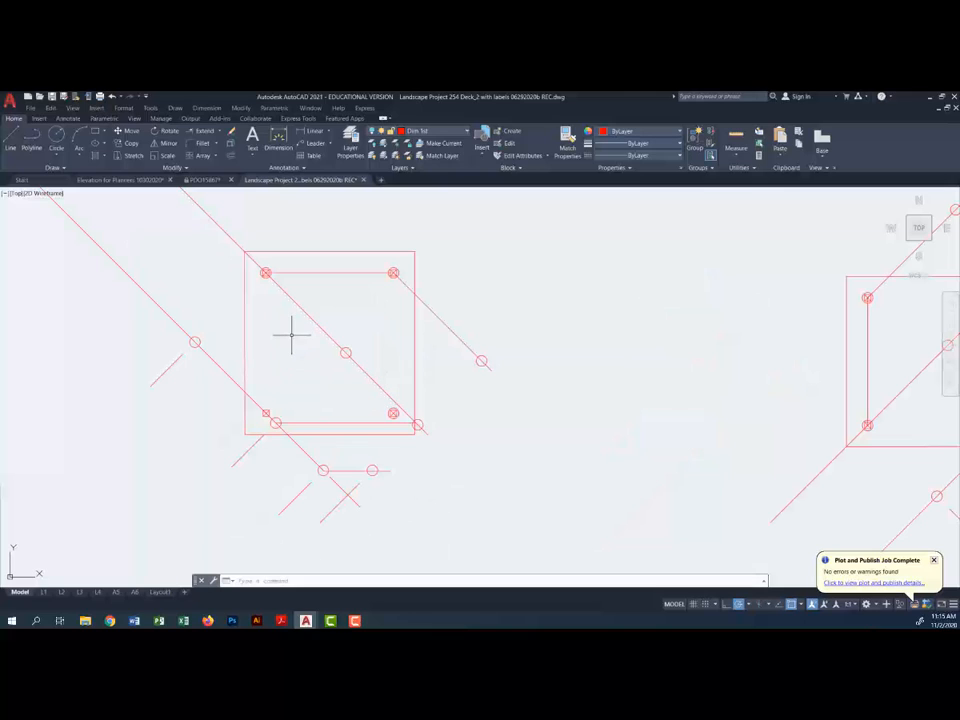
{"action": "left_click", "coordinate": [290, 297]}
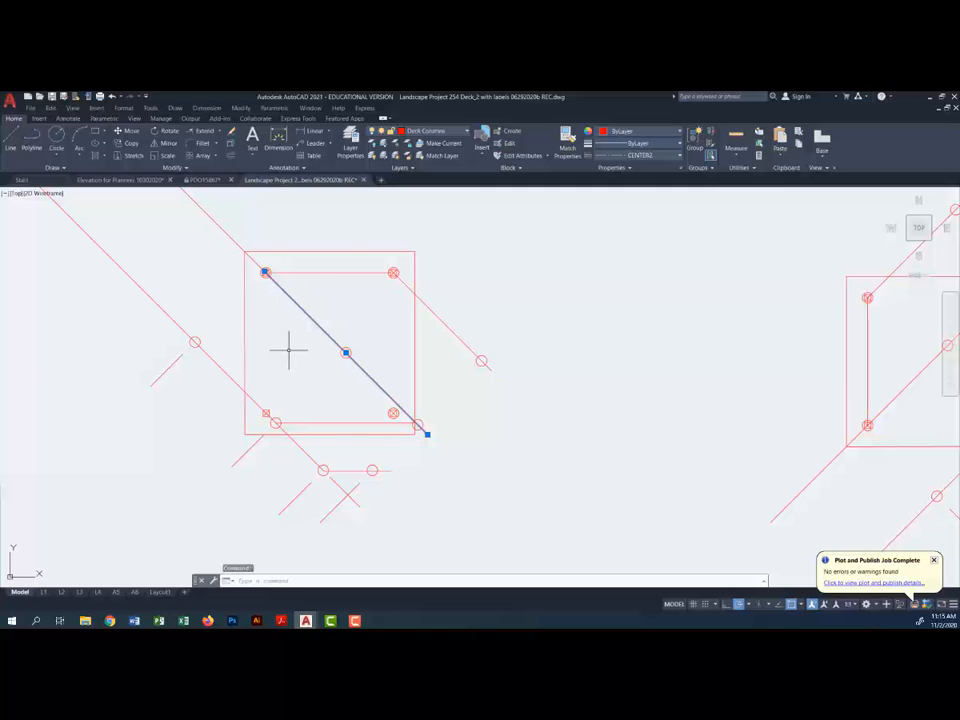
{"action": "key", "text": "Escape"}
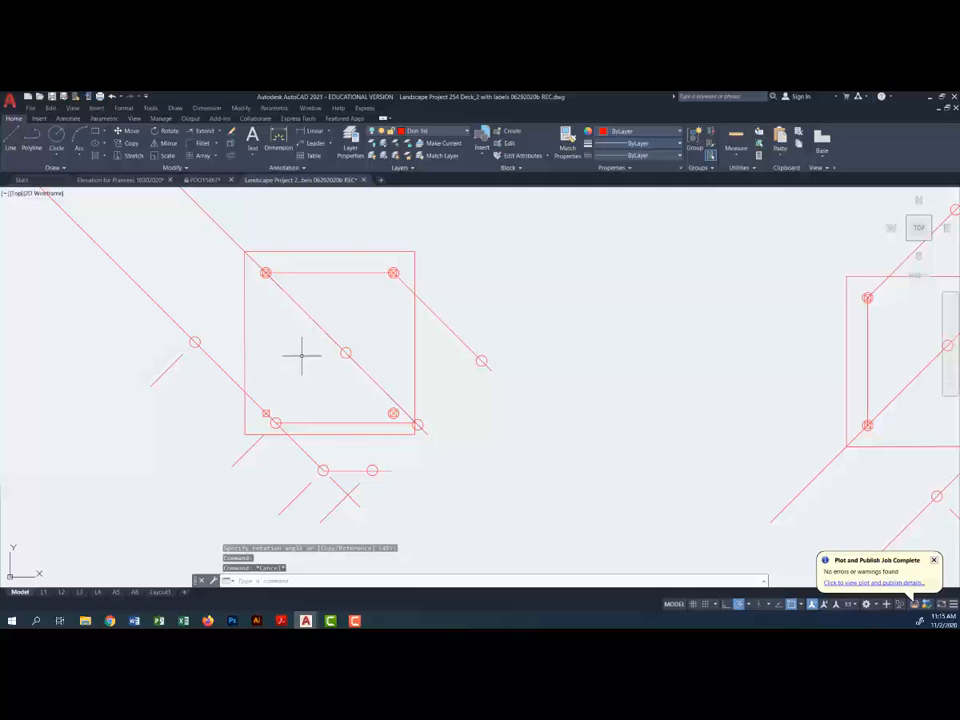
Erase the short horizontal beam line and its two post circles below the western copy's outline
{"action": "scroll", "coordinate": [300, 352], "scroll_direction": "down", "scroll_amount": 2}
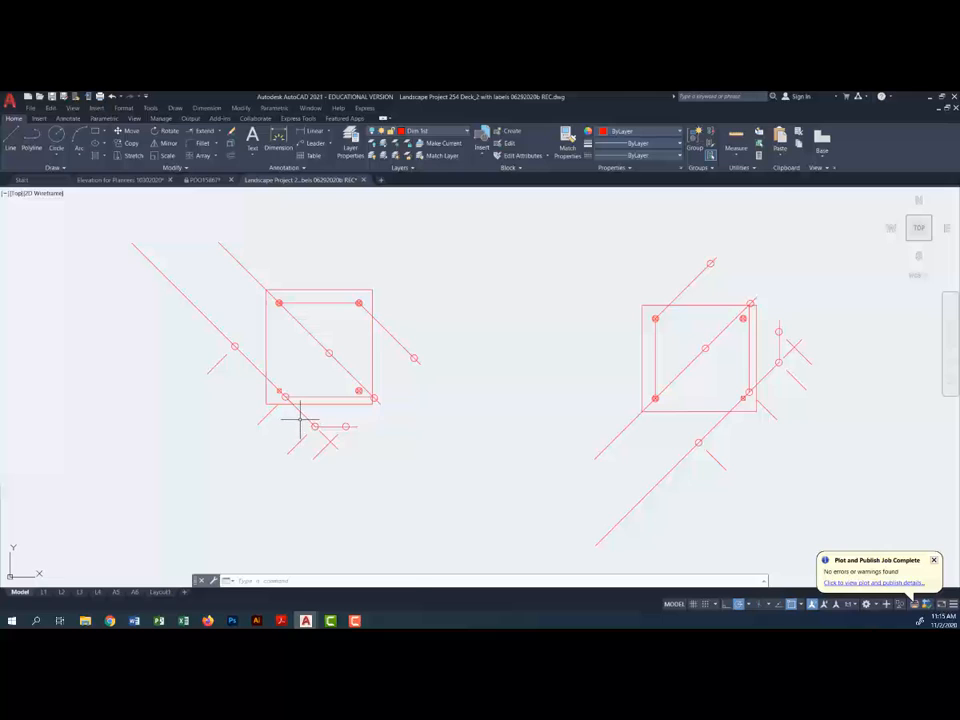
{"action": "left_click", "coordinate": [300, 418]}
{"action": "left_click", "coordinate": [375, 427]}
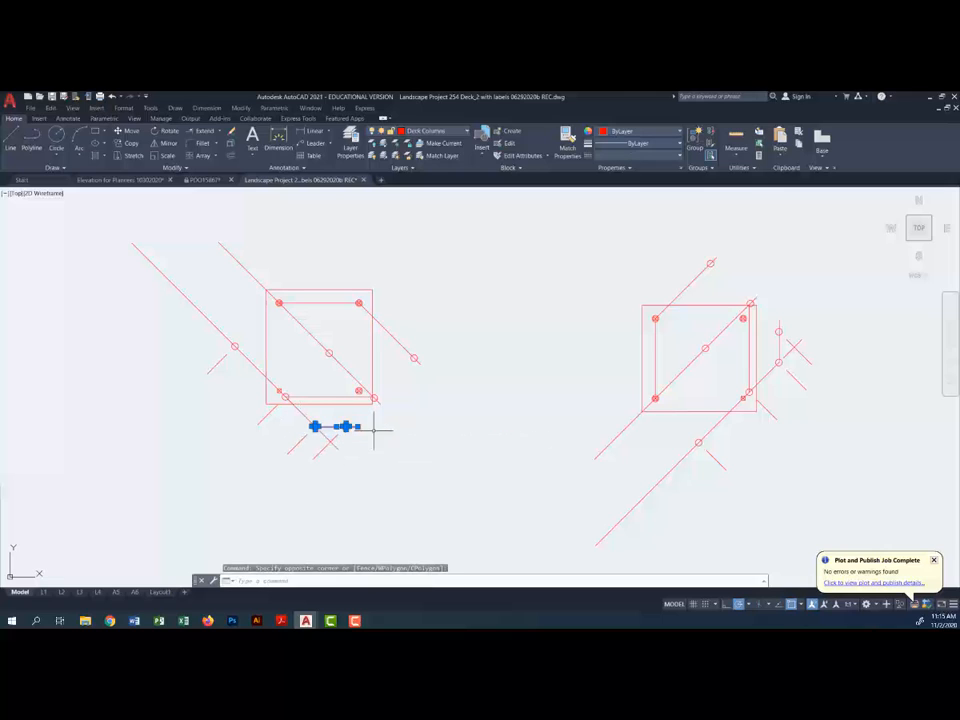
{"action": "key", "text": "Delete"}
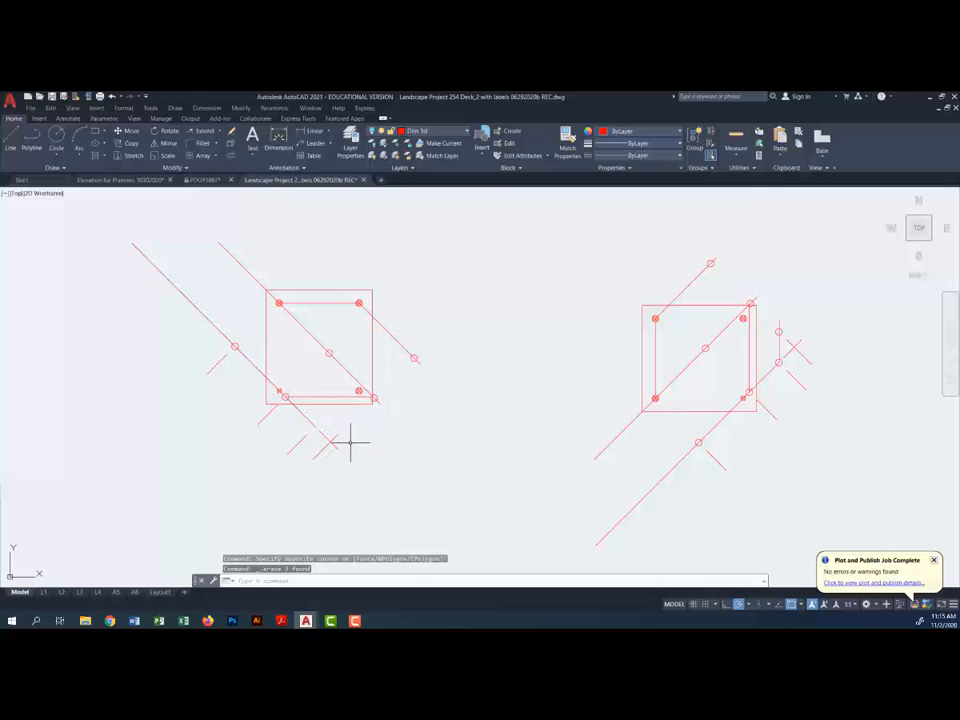
Erase the leftover crossing and short diagonal lines just below the western copy's outline
{"action": "left_click", "coordinate": [345, 452]}
{"action": "left_click", "coordinate": [307, 450]}
{"action": "left_click", "coordinate": [267, 412]}
{"action": "key", "text": "Delete"}
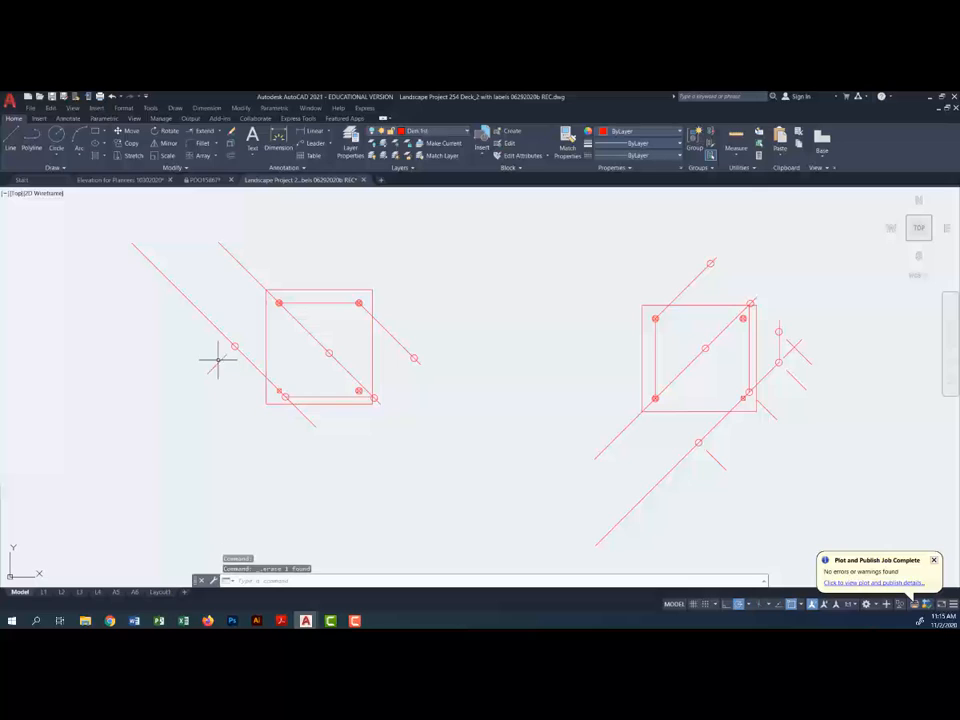